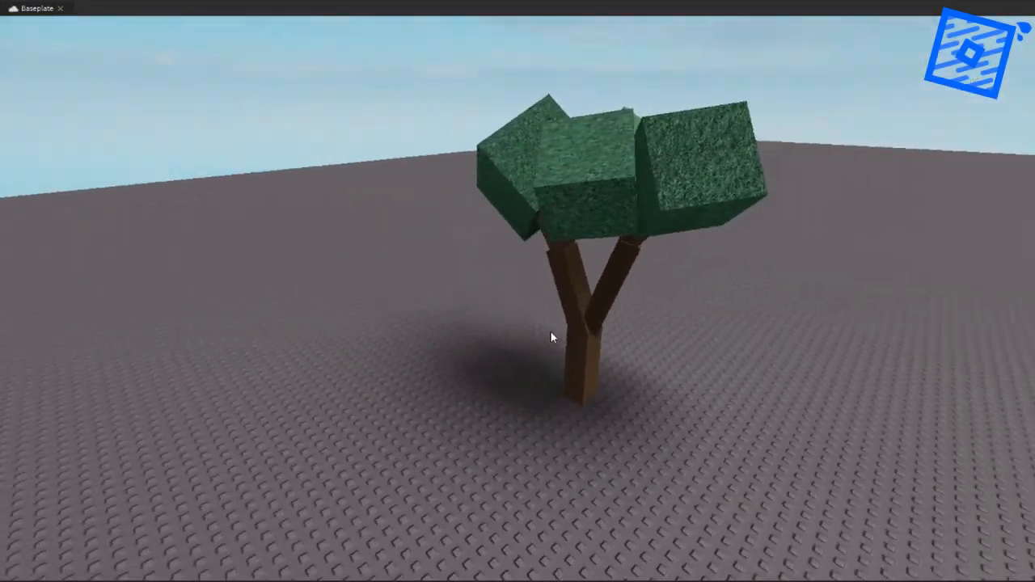
Select all four green leaves blocks of the tree.
{"action": "right_click_drag", "start_coordinate": [479, 319], "coordinate": [465, 312]}
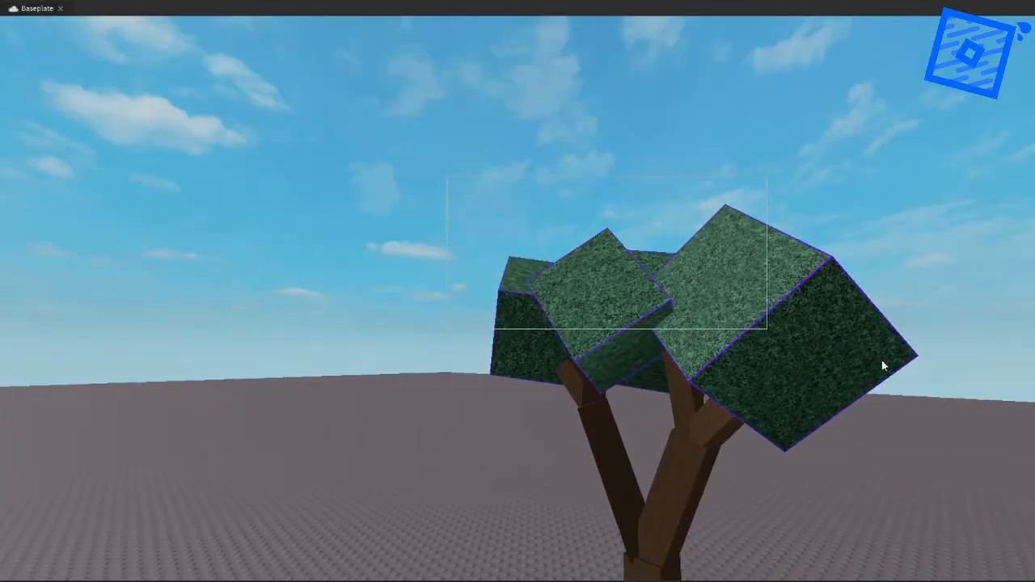
{"action": "left_click_drag", "start_coordinate": [882, 366], "coordinate": [883, 367]}
{"action": "key", "text": "f"}
{"action": "scroll", "coordinate": [676, 285], "scroll_direction": "up", "scroll_amount": 5}
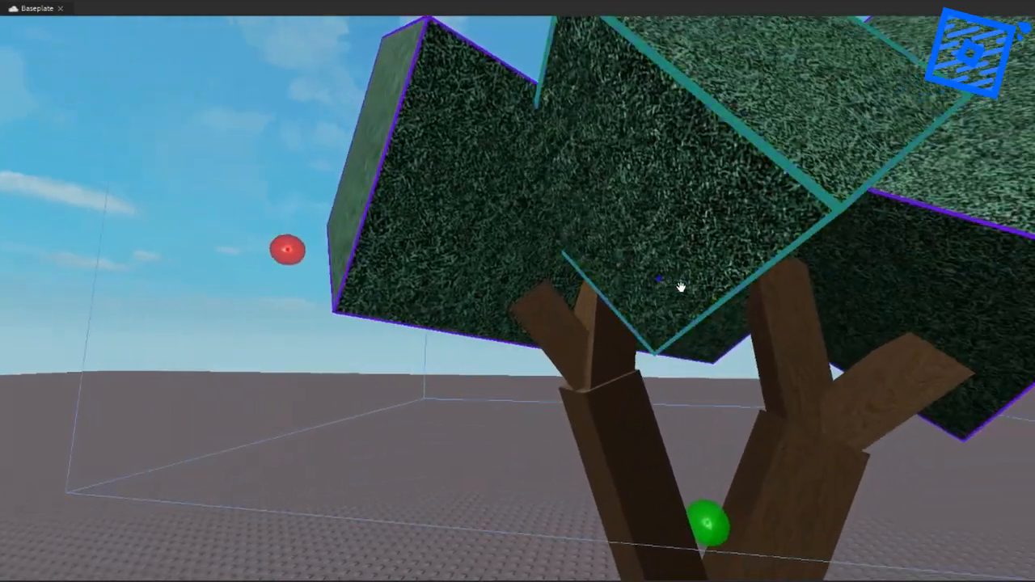
{"action": "scroll", "coordinate": [586, 329], "scroll_direction": "down", "scroll_amount": 5}
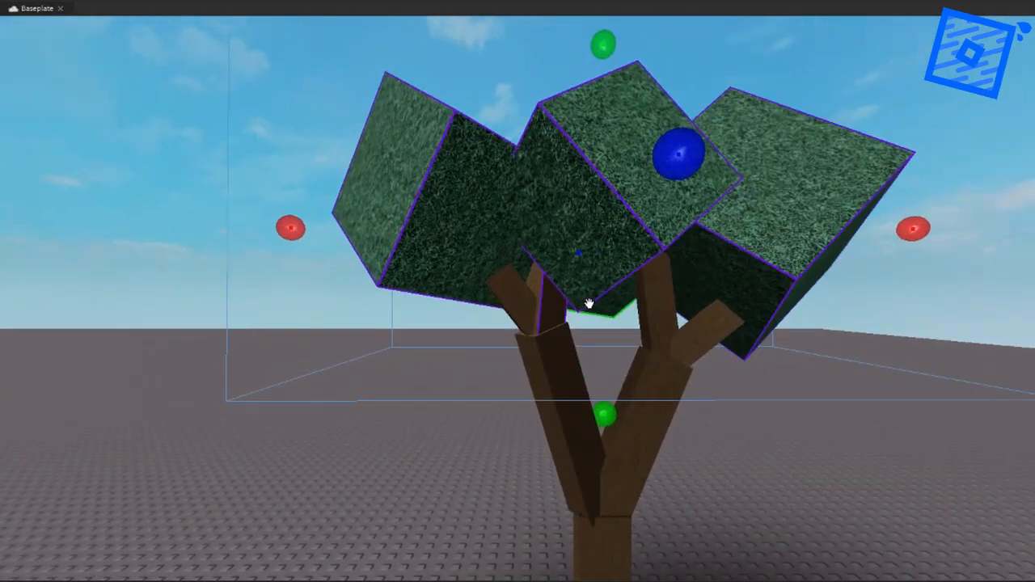
{"action": "scroll", "coordinate": [589, 302], "scroll_direction": "up", "scroll_amount": 3}
{"action": "key", "text": "ctrl"}
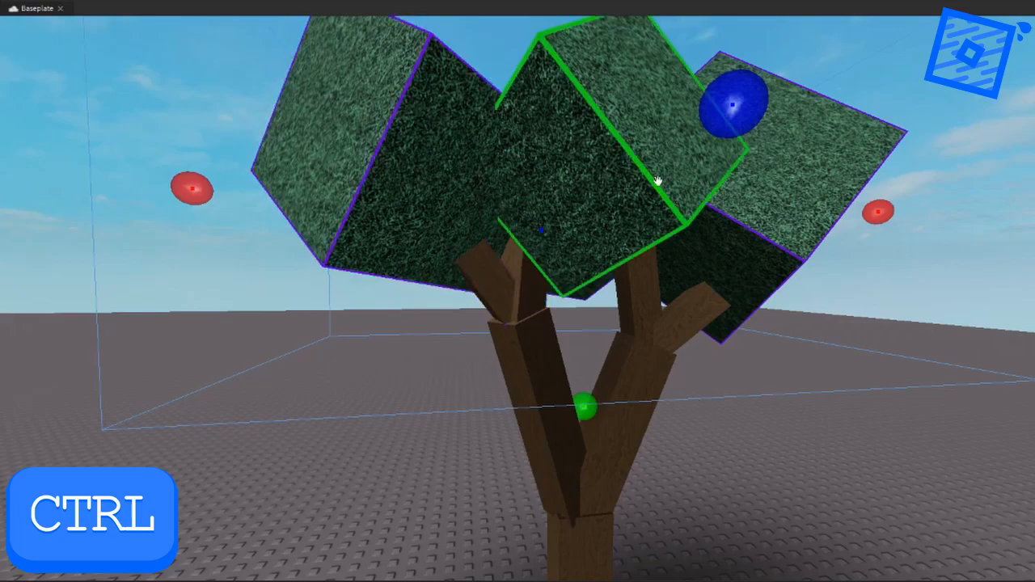
{"action": "left_click", "coordinate": [533, 273], "text": "ctrl"}
{"action": "left_click", "coordinate": [533, 281], "text": "ctrl"}
Duplicate the selected leaves blocks and move the copies slightly upward above the originals.
{"action": "right_click_drag", "start_coordinate": [420, 304], "coordinate": [609, 414]}
{"action": "key", "text": "ctrl+2"}
{"action": "right_click_drag", "start_coordinate": [475, 236], "coordinate": [483, 216]}
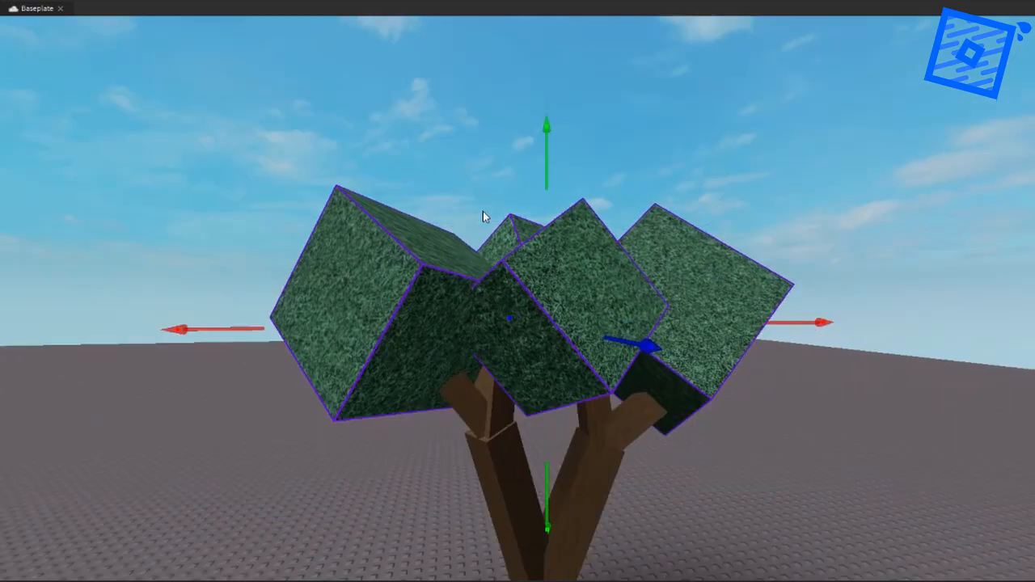
{"action": "key", "text": "ctrl+d"}
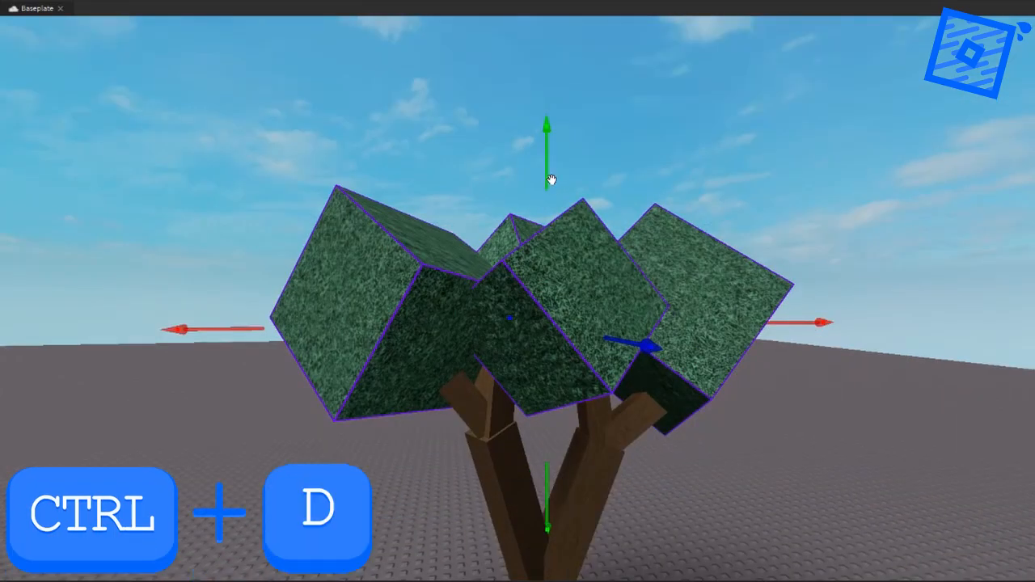
{"action": "left_click_drag", "start_coordinate": [547, 164], "coordinate": [546, 157]}
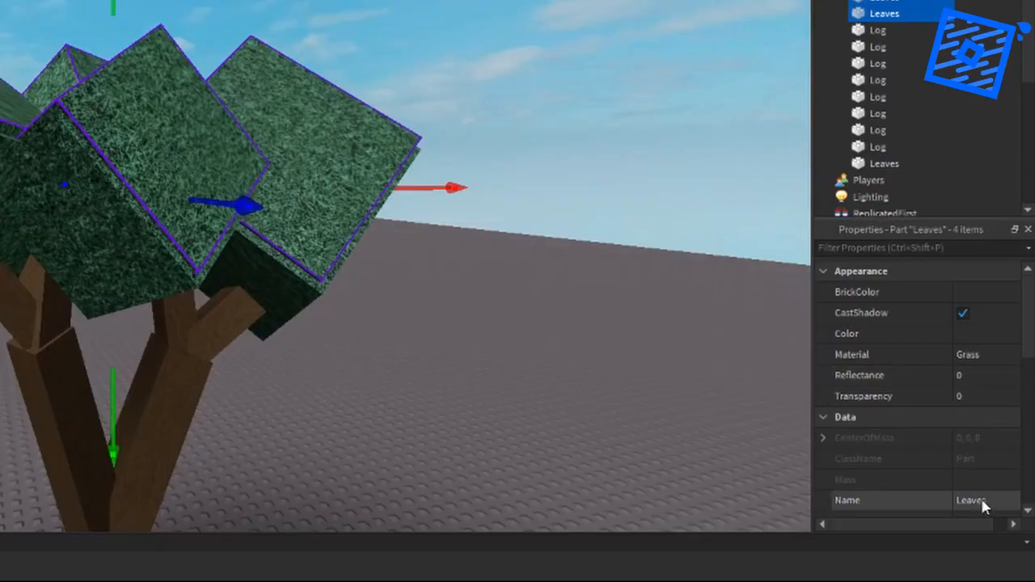
Rename the duplicated leaves blocks as Snow and set their material to Sand.
{"action": "left_click", "coordinate": [981, 499]}
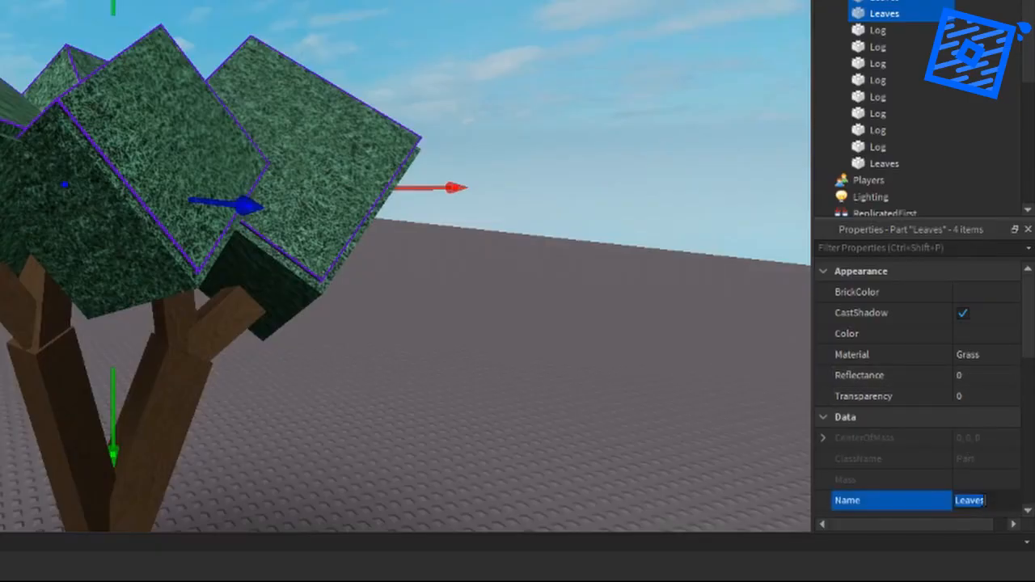
{"action": "type", "text": "L"}
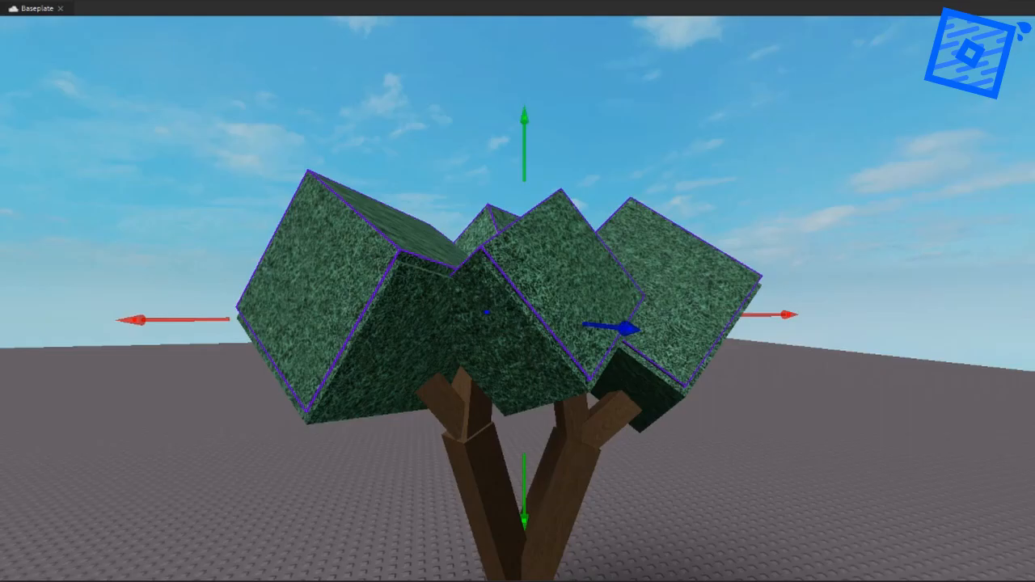
{"action": "left_click", "coordinate": [469, 351]}
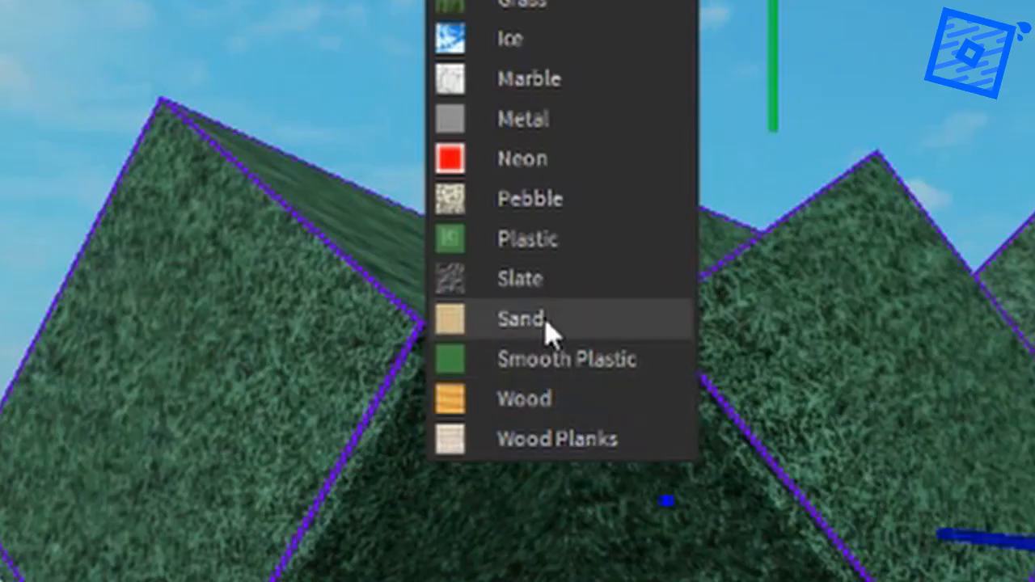
{"action": "left_click", "coordinate": [549, 325]}
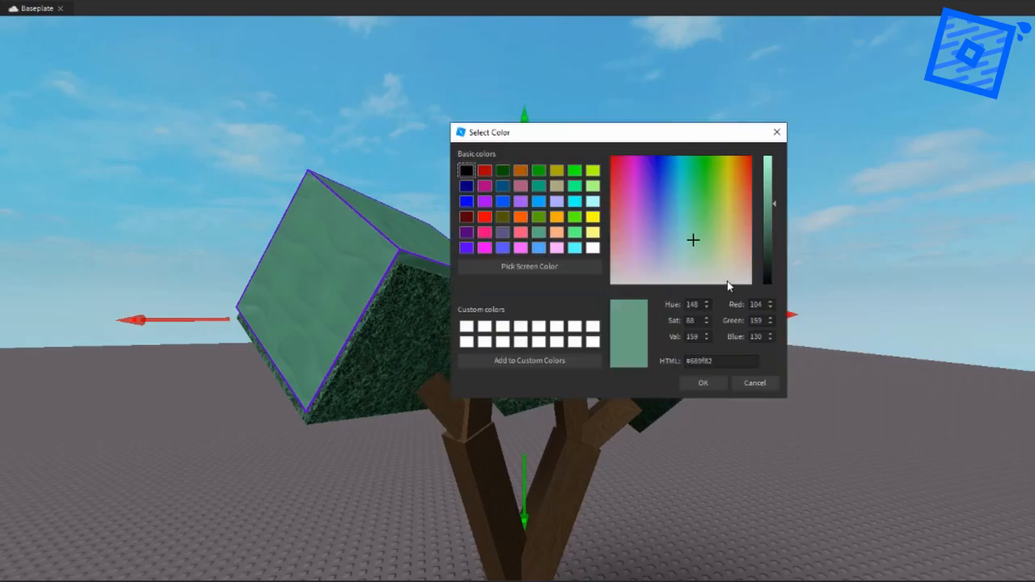
Color the Snow blocks near-white, #e8e8e8.
{"action": "left_click_drag", "start_coordinate": [729, 283], "coordinate": [760, 302]}
{"action": "left_click_drag", "start_coordinate": [774, 200], "coordinate": [768, 167]}
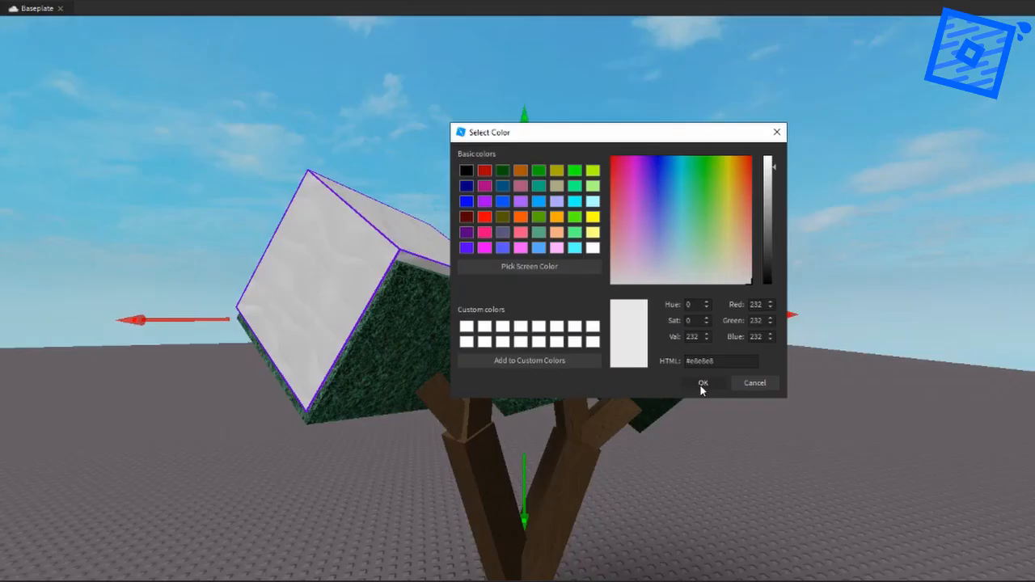
{"action": "left_click", "coordinate": [696, 387]}
{"action": "right_click_drag", "start_coordinate": [734, 364], "coordinate": [745, 368]}
{"action": "scroll", "coordinate": [745, 369], "scroll_direction": "down", "scroll_amount": 5}
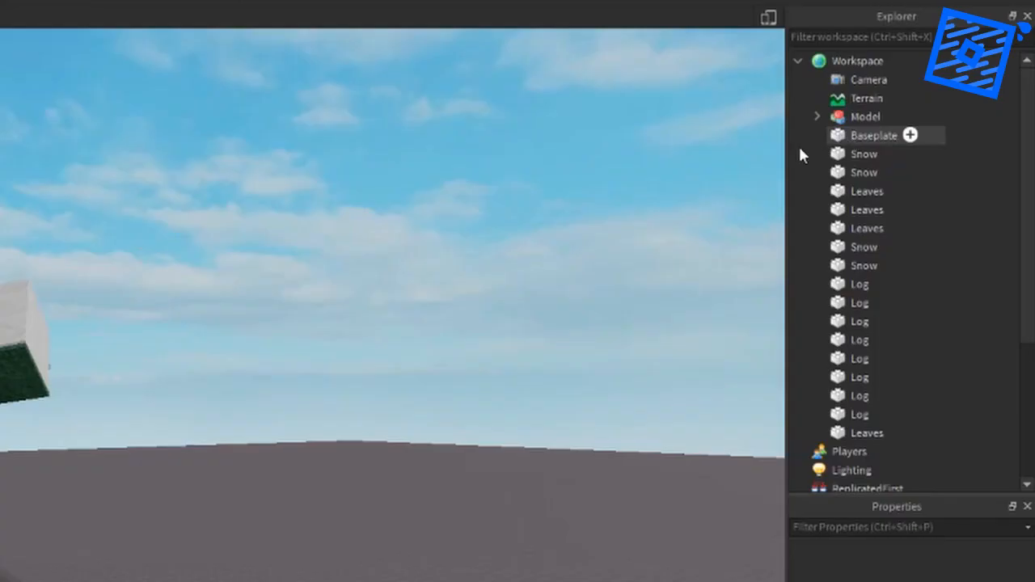
Turn the baseplate into snowy ground with a Sand material and a near-white color.
{"action": "left_click", "coordinate": [873, 135]}
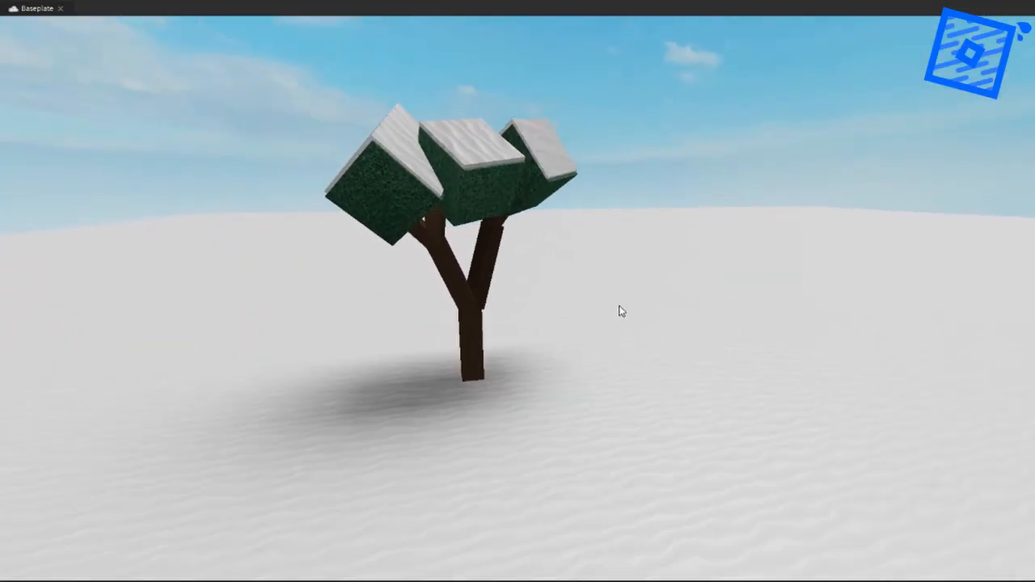
{"action": "right_click_drag", "start_coordinate": [584, 450], "coordinate": [584, 445]}
{"action": "scroll", "coordinate": [569, 356], "scroll_direction": "down", "scroll_amount": 5}
{"action": "scroll", "coordinate": [558, 354], "scroll_direction": "up", "scroll_amount": 4}
{"action": "right_click_drag", "start_coordinate": [550, 355], "coordinate": [548, 353]}
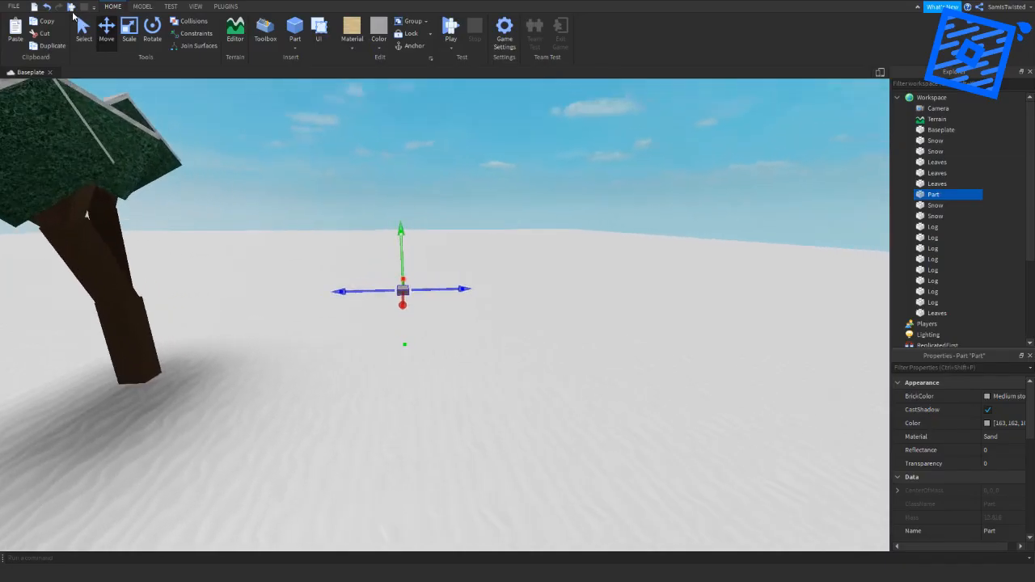
Move and enlarge the new part into a flat sheet spanning the area around the tree, and set its Transparency to 1.
{"action": "left_click_drag", "start_coordinate": [419, 290], "coordinate": [642, 307]}
{"action": "right_click_drag", "start_coordinate": [642, 307], "coordinate": [477, 270]}
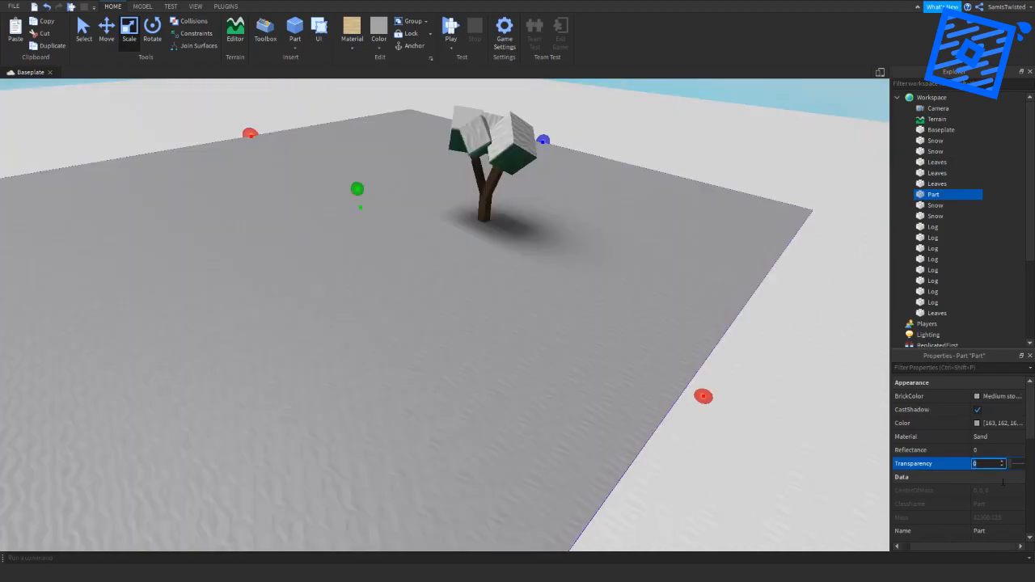
{"action": "type", "text": "1"}
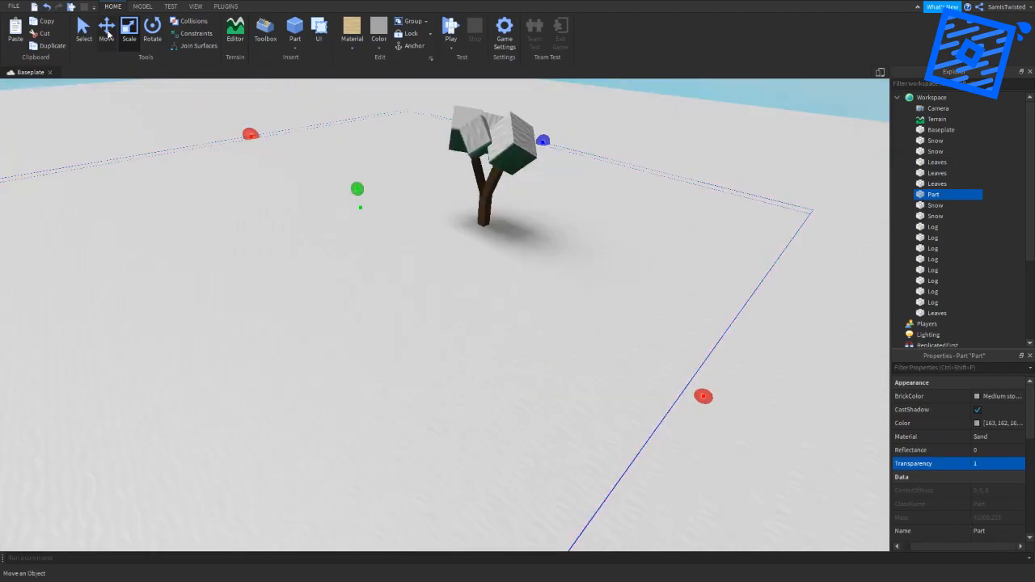
Raise the transparent part into the sky above the tree.
{"action": "right_click_drag", "start_coordinate": [356, 172], "coordinate": [430, 232]}
{"action": "key", "text": "w"}
{"action": "key", "text": "s"}
{"action": "key", "text": "w"}
{"action": "scroll", "coordinate": [430, 233], "scroll_direction": "up", "scroll_amount": 5}
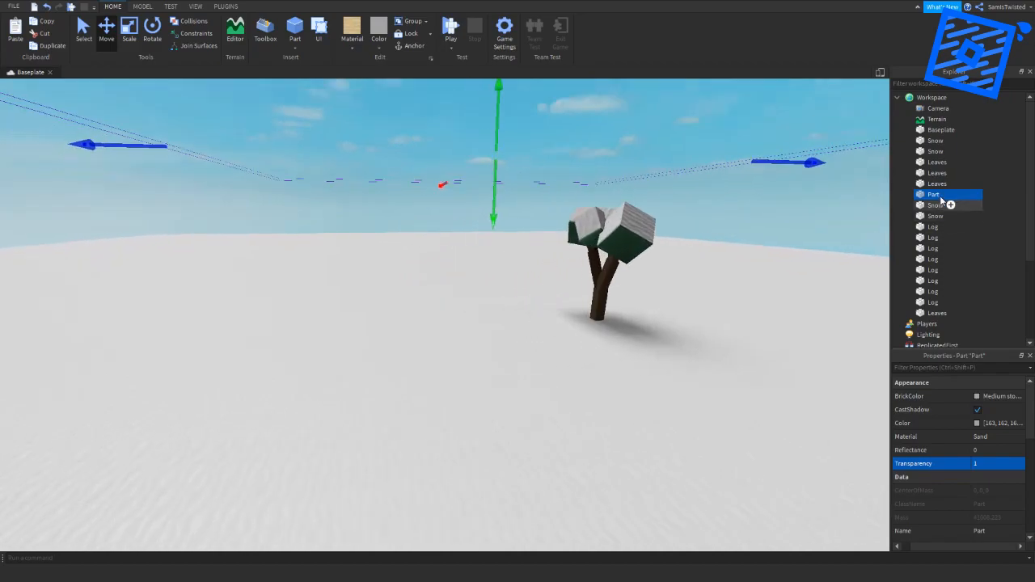
Insert a ParticleEmitter into the transparent part.
{"action": "right_click", "coordinate": [941, 194]}
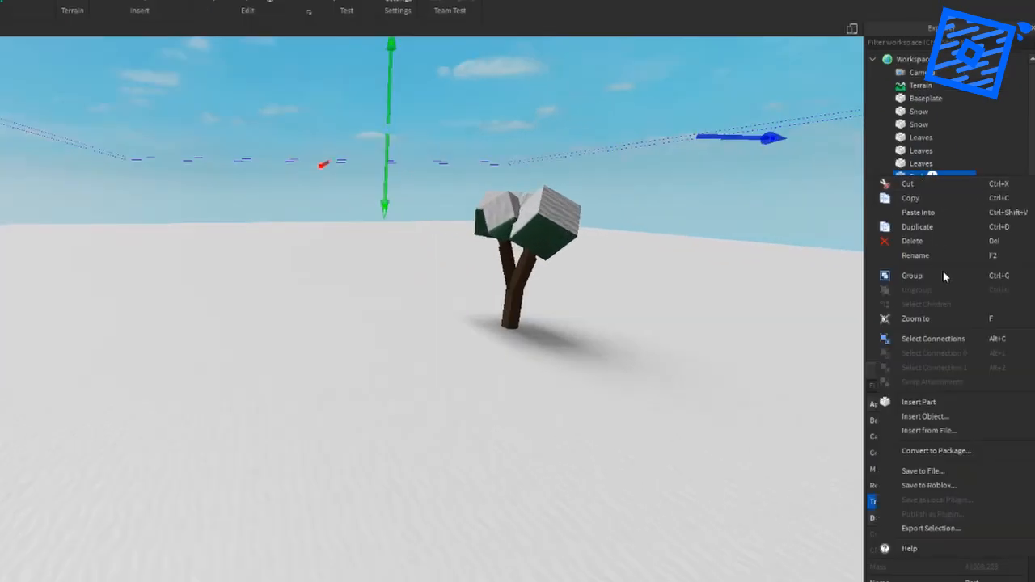
{"action": "left_click", "coordinate": [931, 418]}
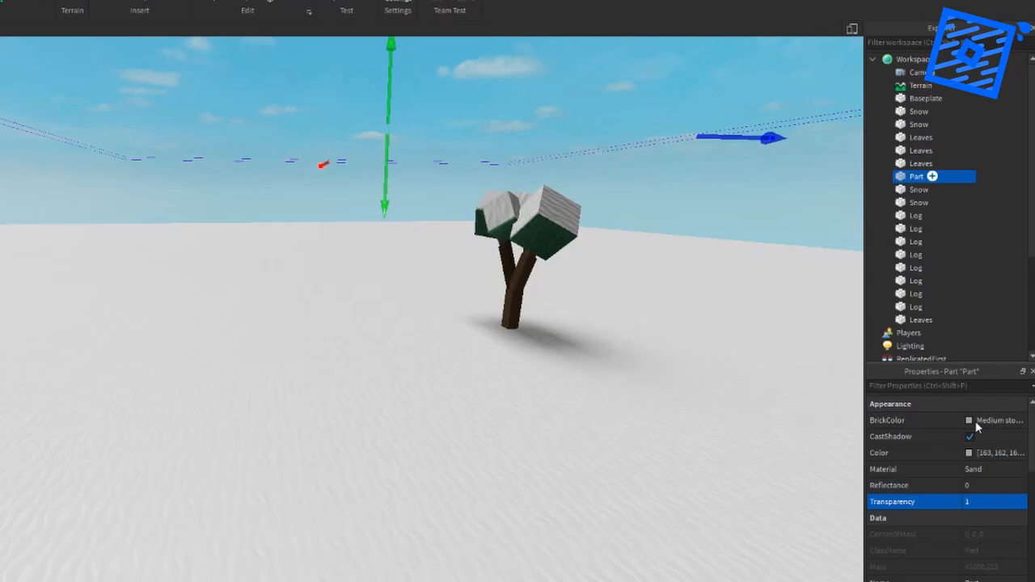
{"action": "left_click", "coordinate": [932, 175]}
{"action": "type", "text": "partic"}
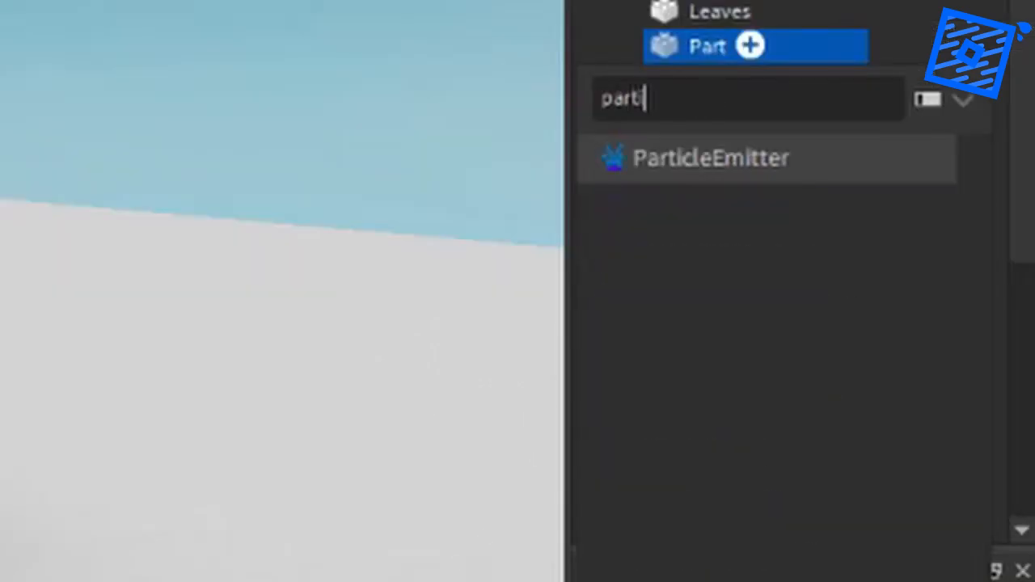
{"action": "key", "text": "Return"}
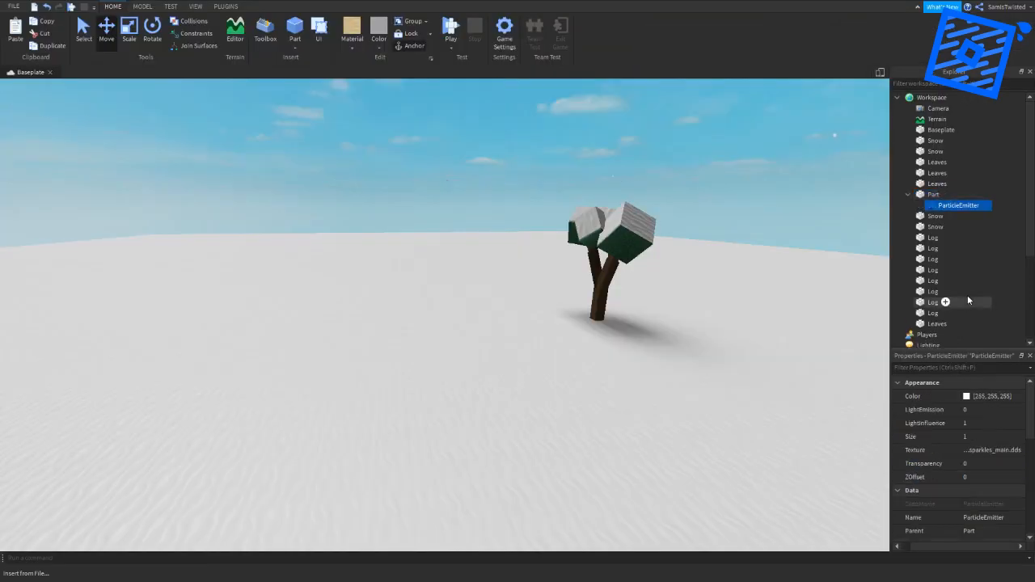
{"action": "right_click_drag", "start_coordinate": [639, 298], "coordinate": [637, 296]}
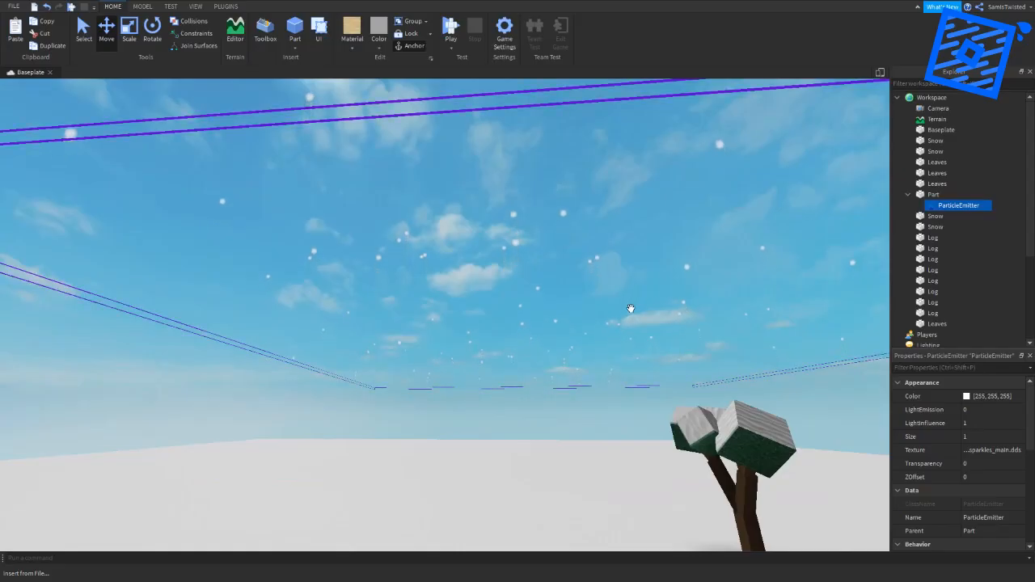
{"action": "right_click_drag", "start_coordinate": [483, 344], "coordinate": [485, 346]}
{"action": "mouse_move", "coordinate": [420, 375]}
{"action": "right_mouse_down"}
{"action": "mouse_move", "coordinate": [427, 388]}
{"action": "mouse_move", "coordinate": [434, 364]}
{"action": "right_mouse_up"}
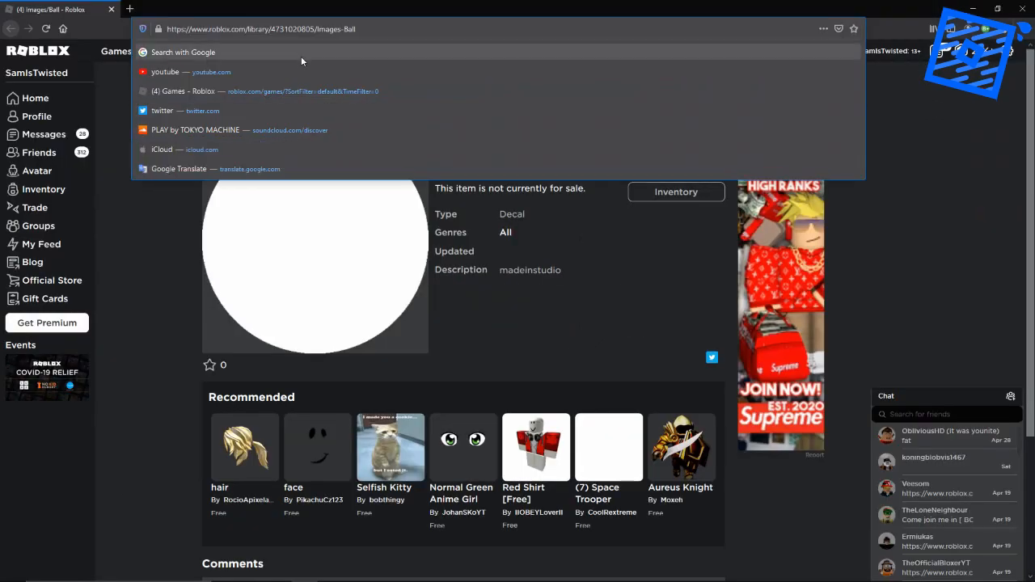
{"action": "left_click_drag", "start_coordinate": [293, 29], "coordinate": [271, 29]}
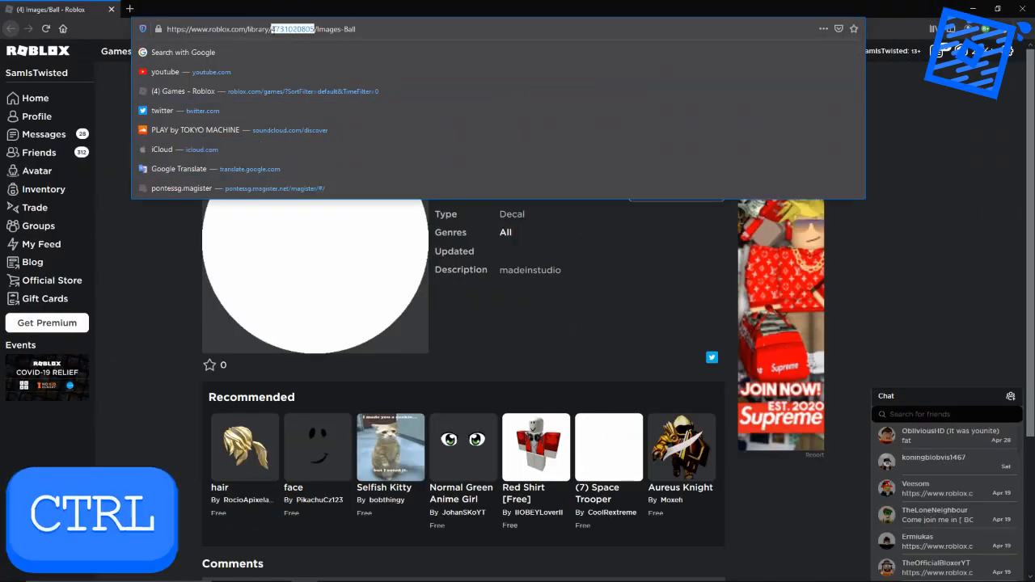
{"action": "key", "text": "ctrl+c"}
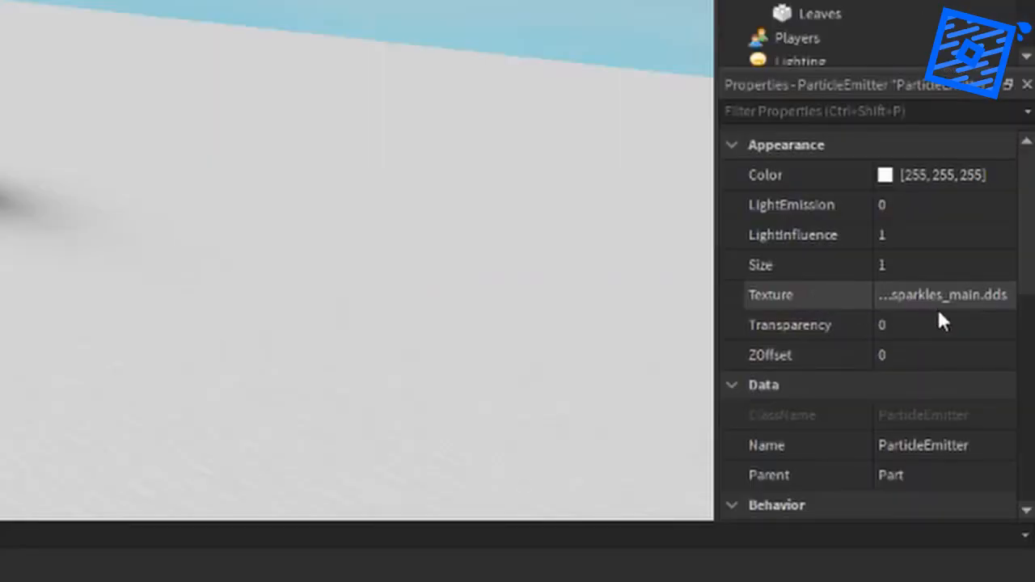
{"action": "left_click", "coordinate": [940, 298]}
{"action": "key", "text": "ctrl+v"}
{"action": "key", "text": "Return"}
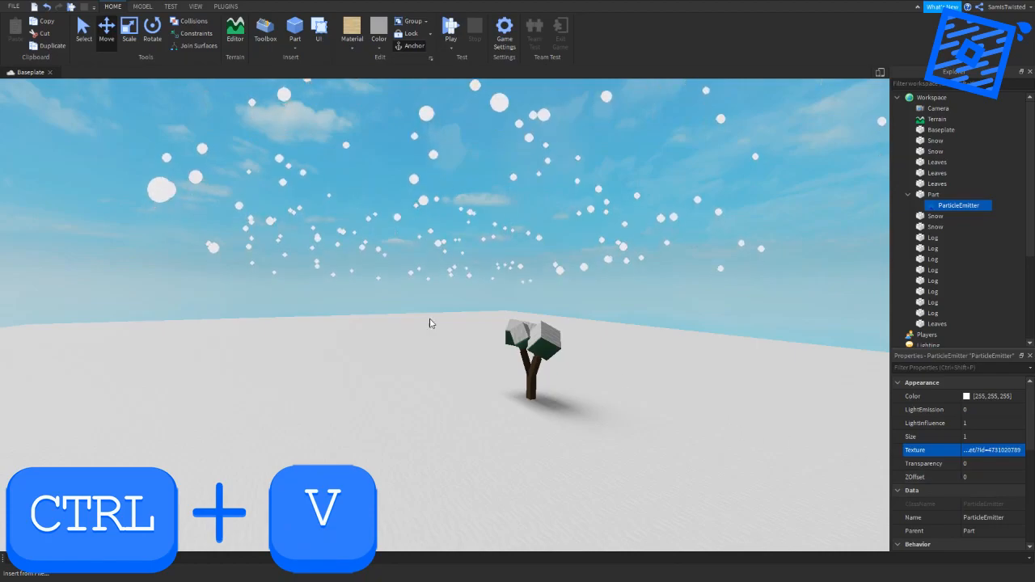
{"action": "scroll", "coordinate": [430, 314], "scroll_direction": "up", "scroll_amount": 1}
{"action": "right_click_drag", "start_coordinate": [432, 308], "coordinate": [416, 315]}
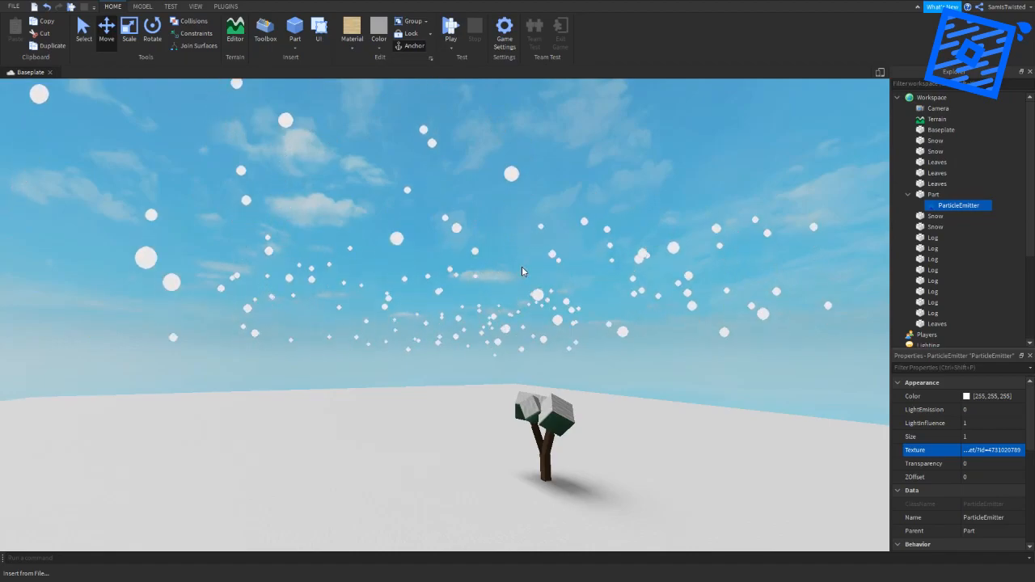
{"action": "mouse_move", "coordinate": [523, 272]}
{"action": "right_mouse_down"}
{"action": "mouse_move", "coordinate": [525, 296]}
{"action": "mouse_move", "coordinate": [534, 270]}
{"action": "mouse_move", "coordinate": [516, 270]}
{"action": "right_mouse_up"}
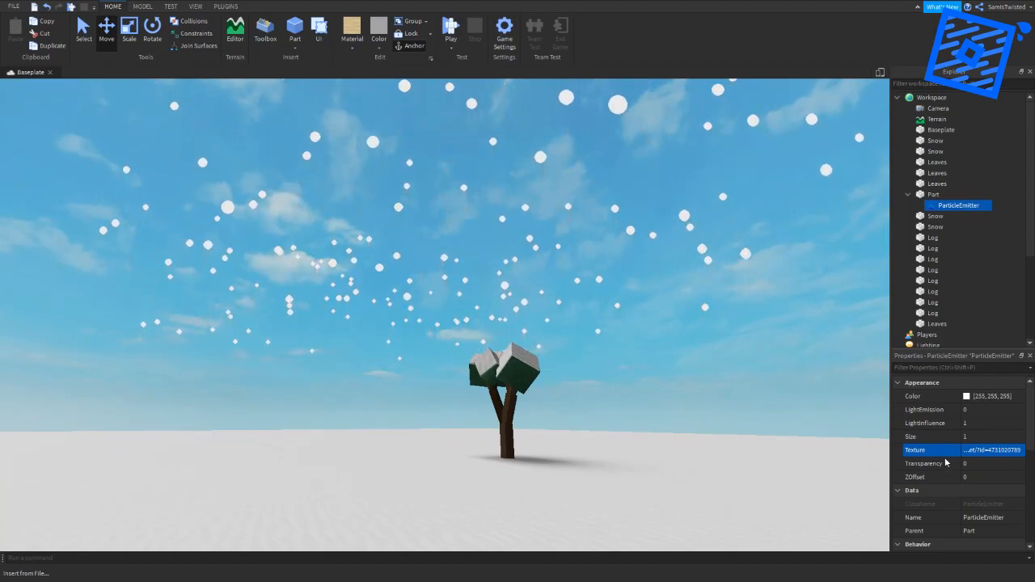
Set the ParticleEmitter's Speed to -10 so the snow falls downward.
{"action": "scroll", "coordinate": [943, 465], "scroll_direction": "down", "scroll_amount": 5}
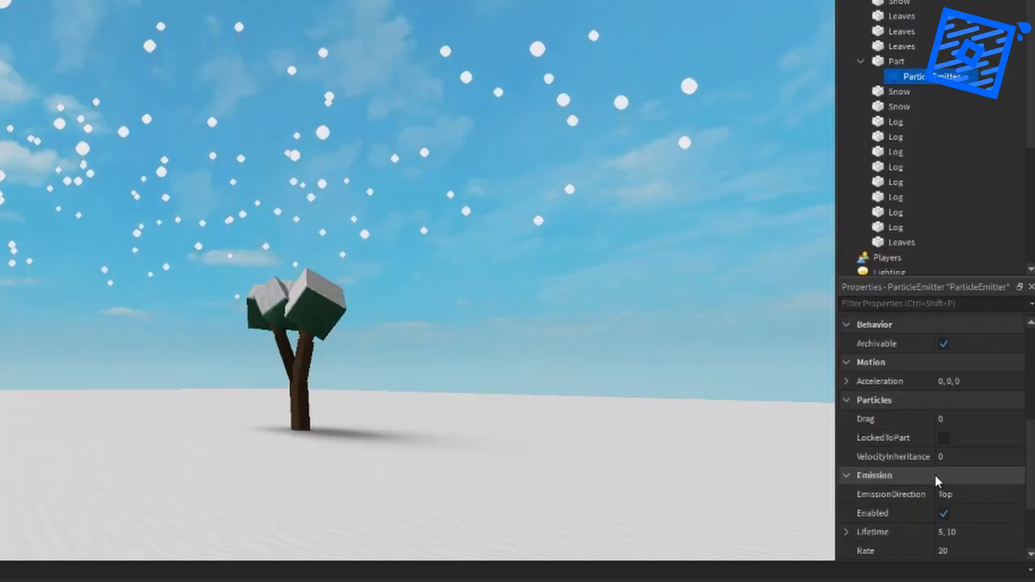
{"action": "scroll", "coordinate": [934, 474], "scroll_direction": "down", "scroll_amount": 3}
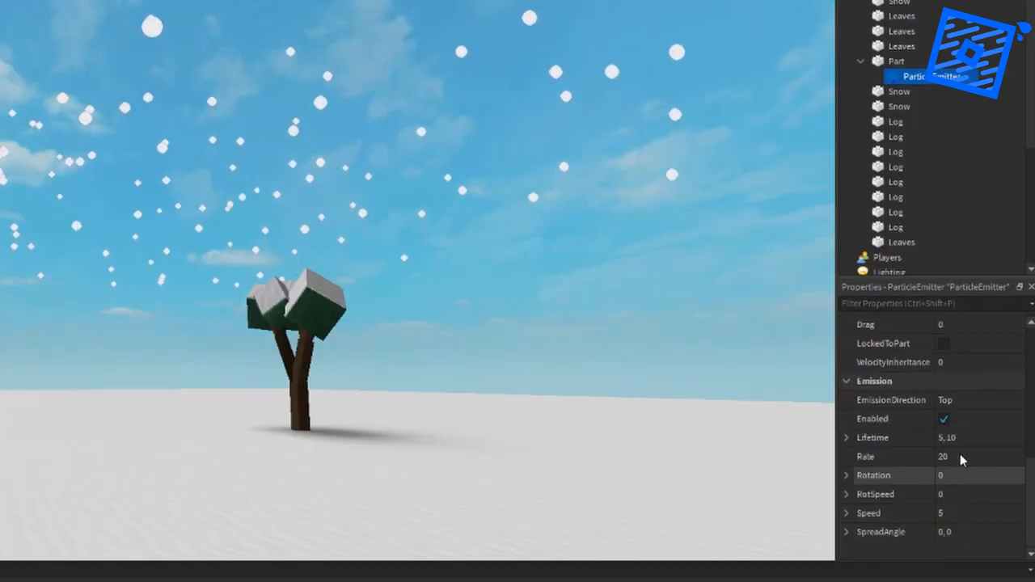
{"action": "left_click", "coordinate": [966, 461]}
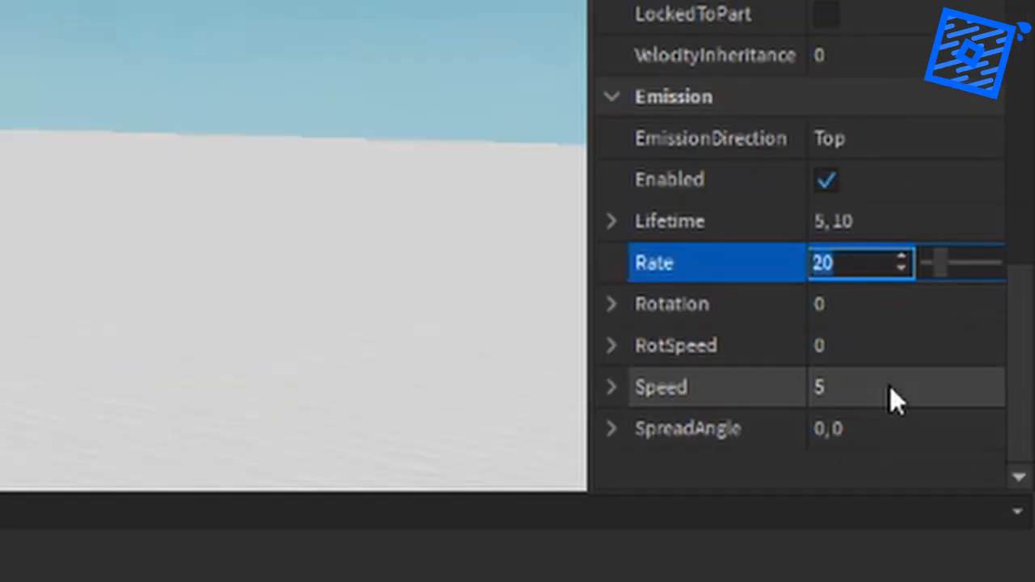
{"action": "left_click", "coordinate": [972, 514]}
{"action": "type", "text": "-10"}
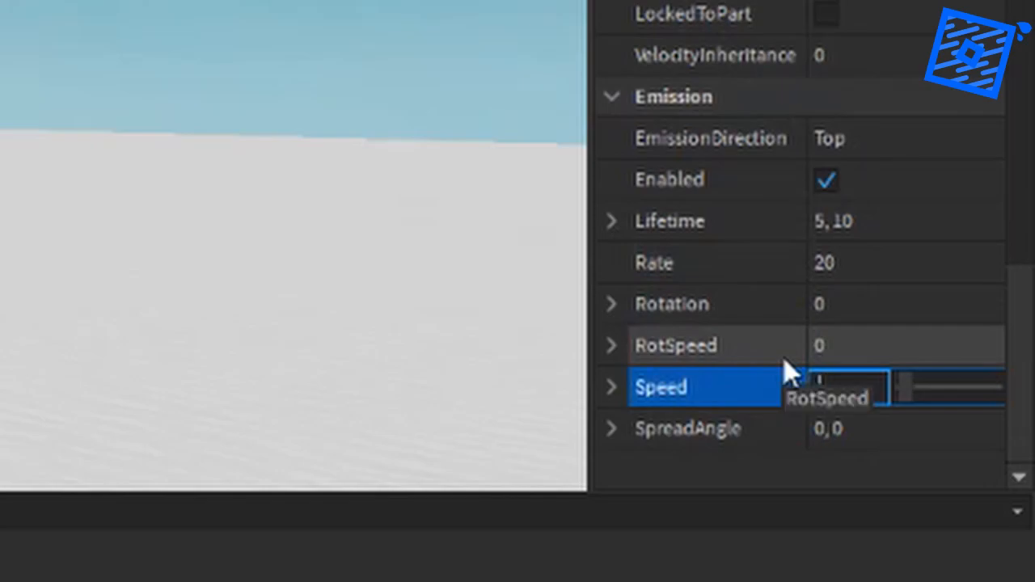
{"action": "key", "text": "Return"}
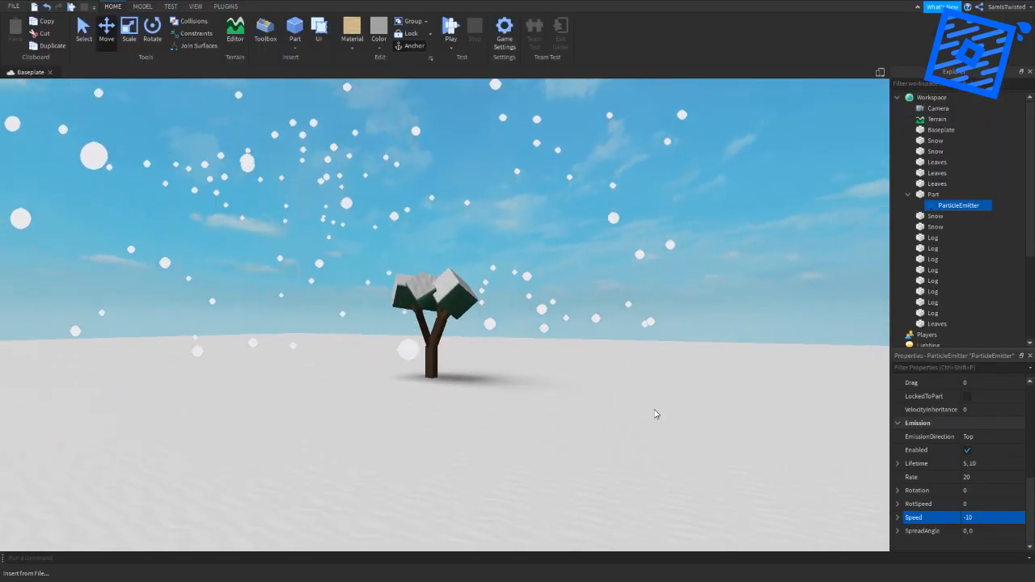
{"action": "right_click_drag", "start_coordinate": [648, 413], "coordinate": [646, 410]}
{"action": "scroll", "coordinate": [955, 476], "scroll_direction": "up", "scroll_amount": 5}
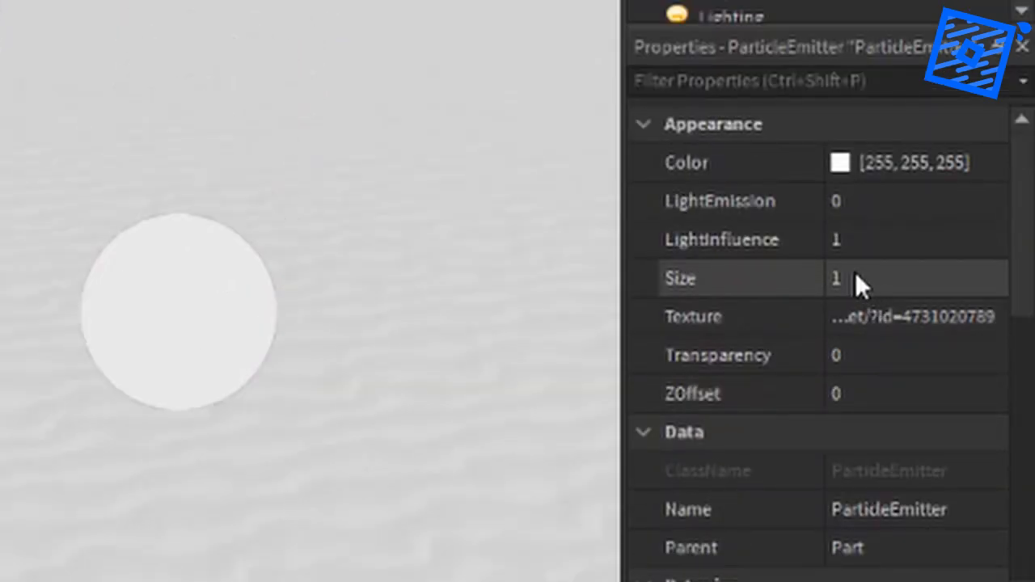
Set the ParticleEmitter's Size to 0.3 so the snowflakes are smaller.
{"action": "left_click", "coordinate": [857, 279]}
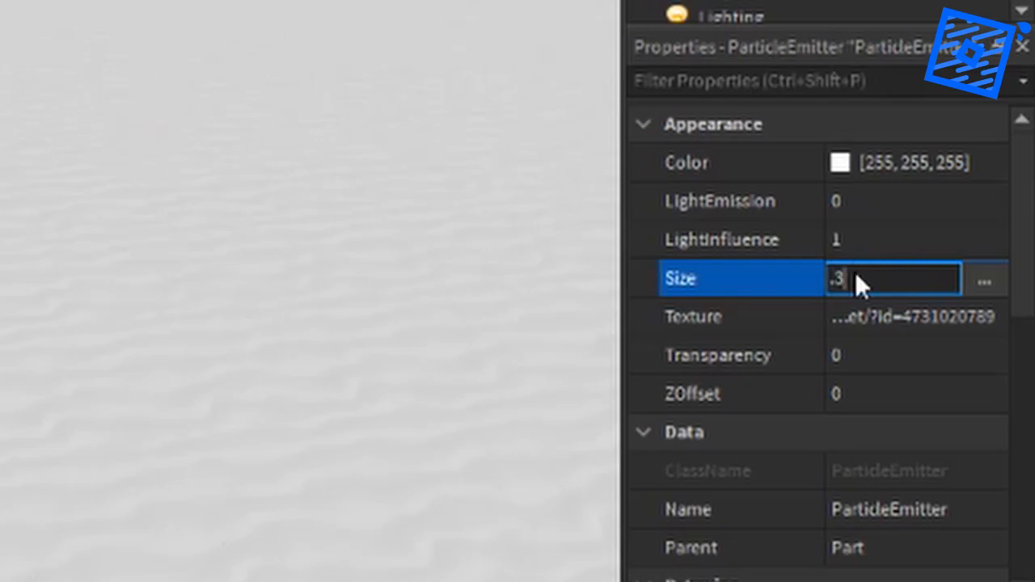
{"action": "type", "text": ".3"}
{"action": "key", "text": "Return"}
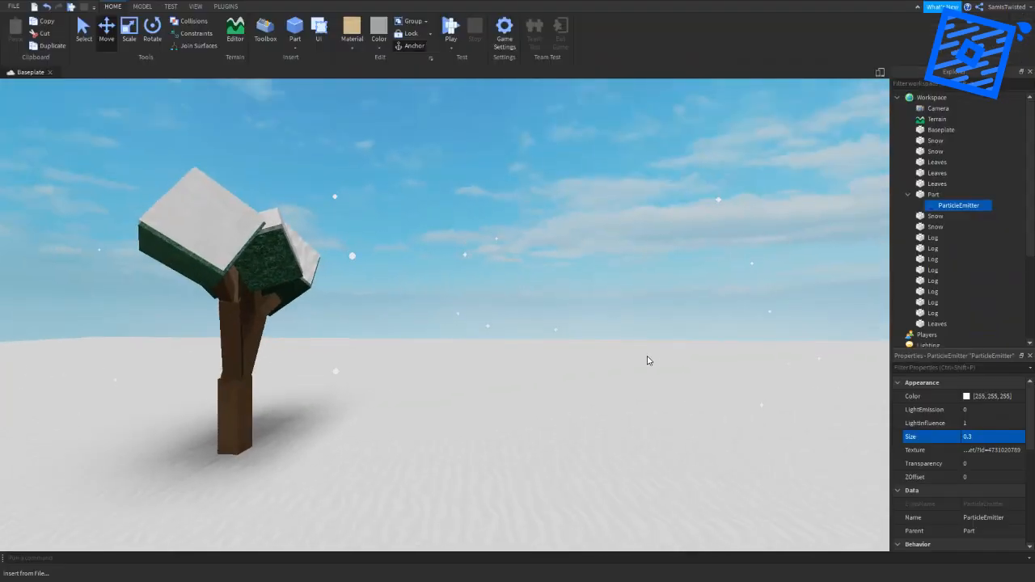
{"action": "key", "text": "f"}
Raise the ParticleEmitter's Rate to 100 for denser snowfall.
{"action": "scroll", "coordinate": [970, 496], "scroll_direction": "down", "scroll_amount": 4}
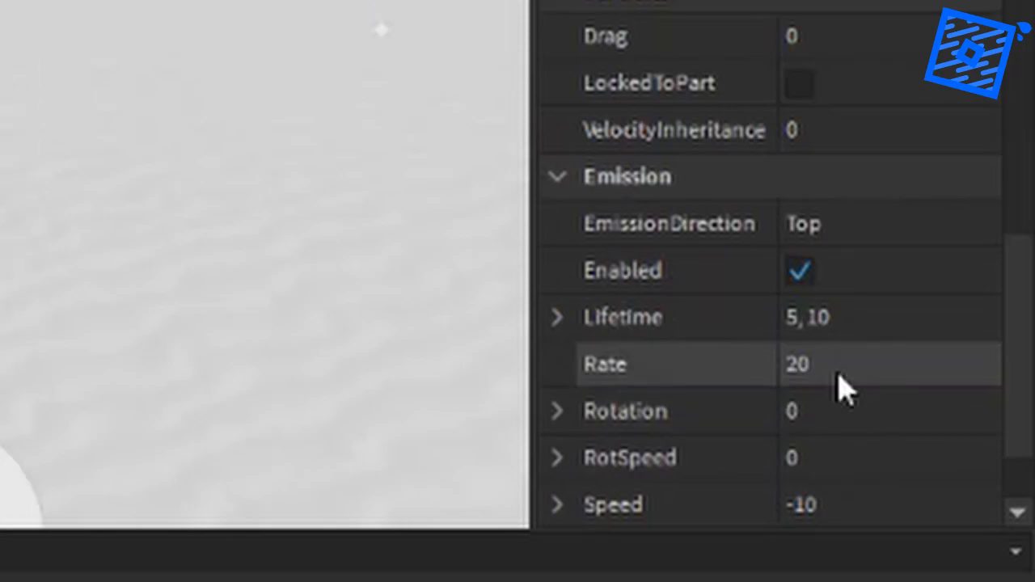
{"action": "left_click", "coordinate": [980, 544]}
{"action": "type", "text": "25"}
{"action": "key", "text": "Return"}
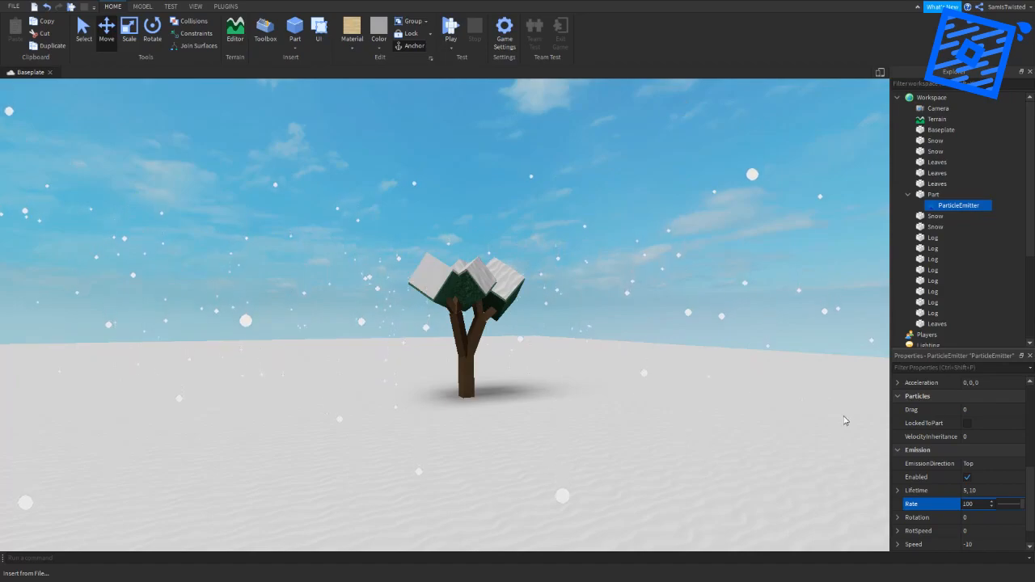
{"action": "left_click_drag", "start_coordinate": [1011, 507], "coordinate": [1005, 509]}
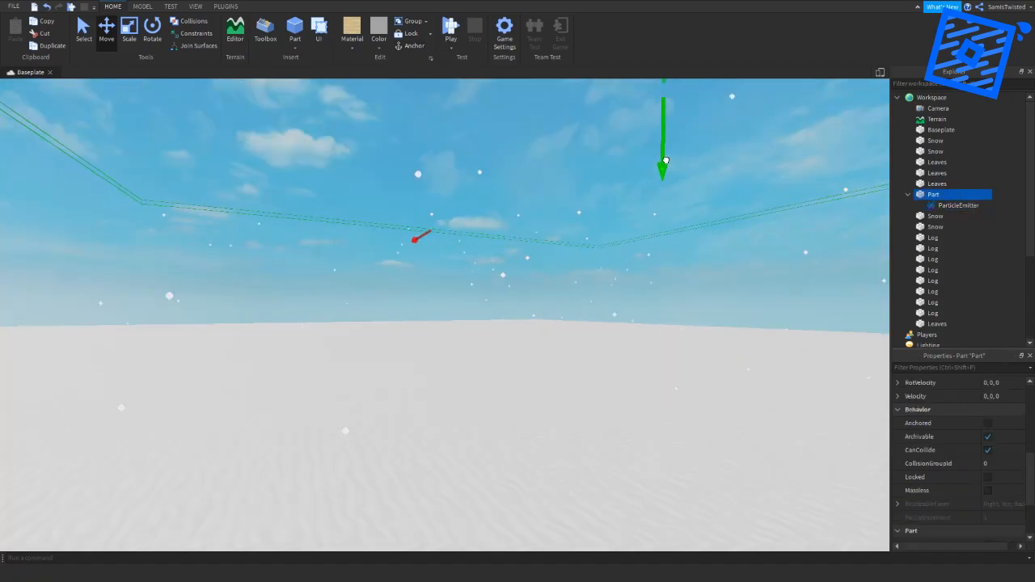
Select the ParticleEmitter inside the sky part and open the graph editor for its Transparency.
{"action": "right_click_drag", "start_coordinate": [607, 234], "coordinate": [607, 232]}
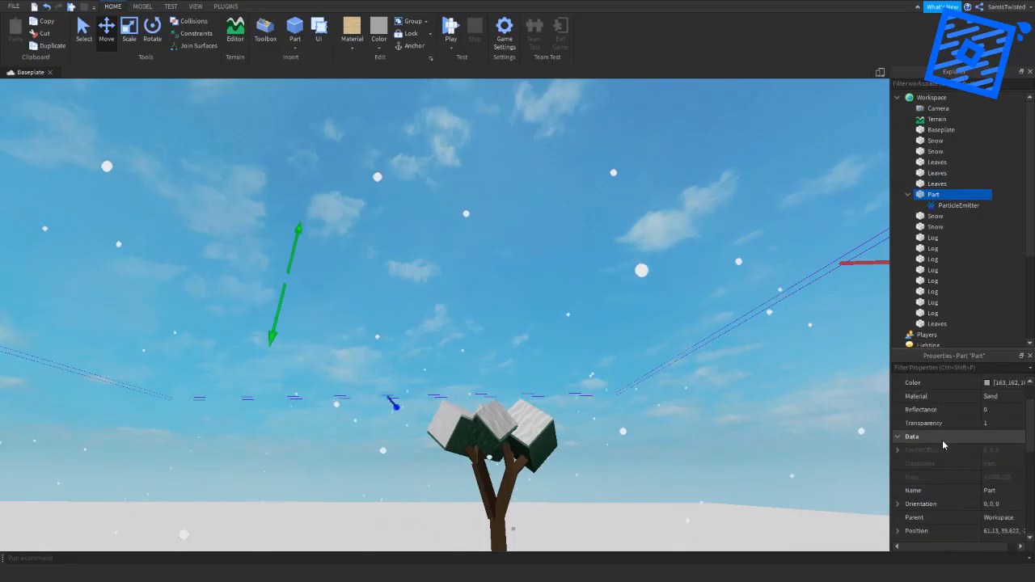
{"action": "scroll", "coordinate": [946, 434], "scroll_direction": "up", "scroll_amount": 1}
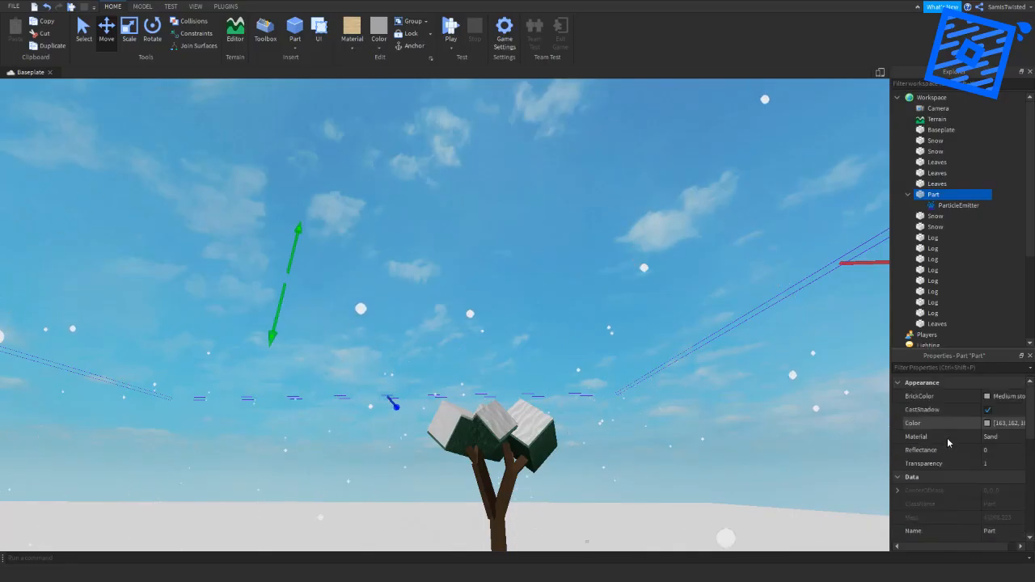
{"action": "left_click", "coordinate": [893, 205]}
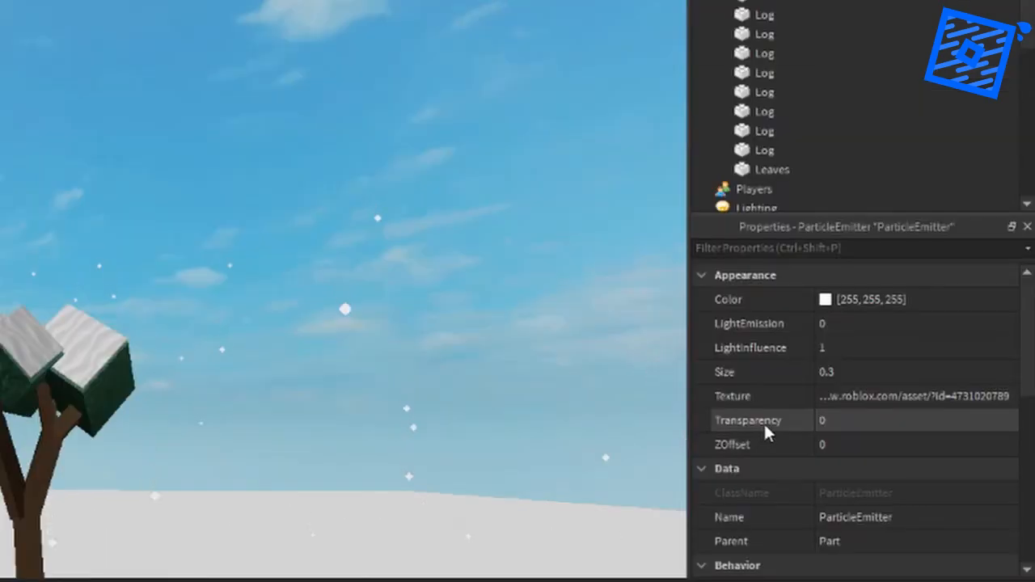
{"action": "left_click", "coordinate": [887, 464]}
{"action": "left_click", "coordinate": [906, 423]}
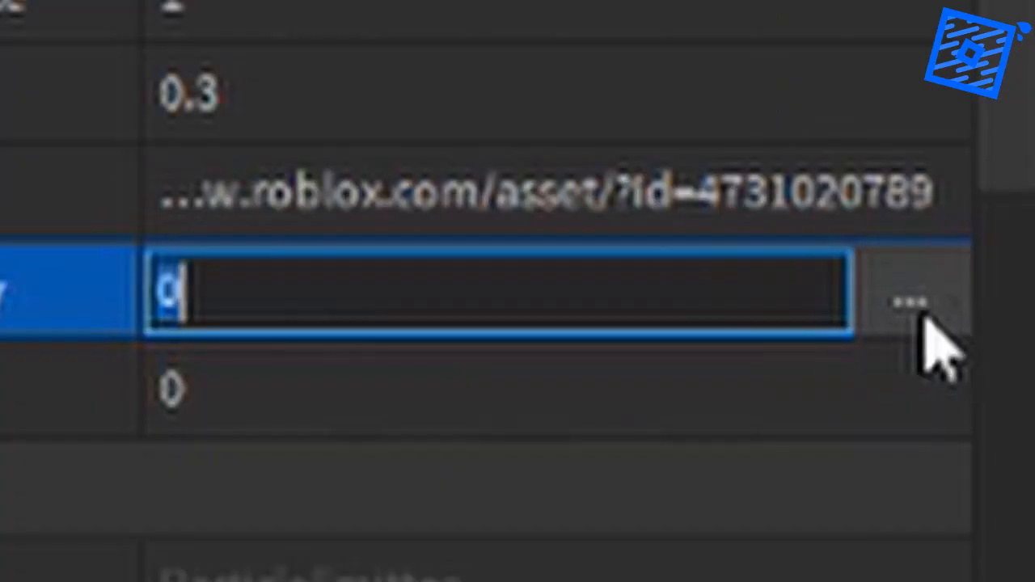
{"action": "left_click", "coordinate": [910, 302]}
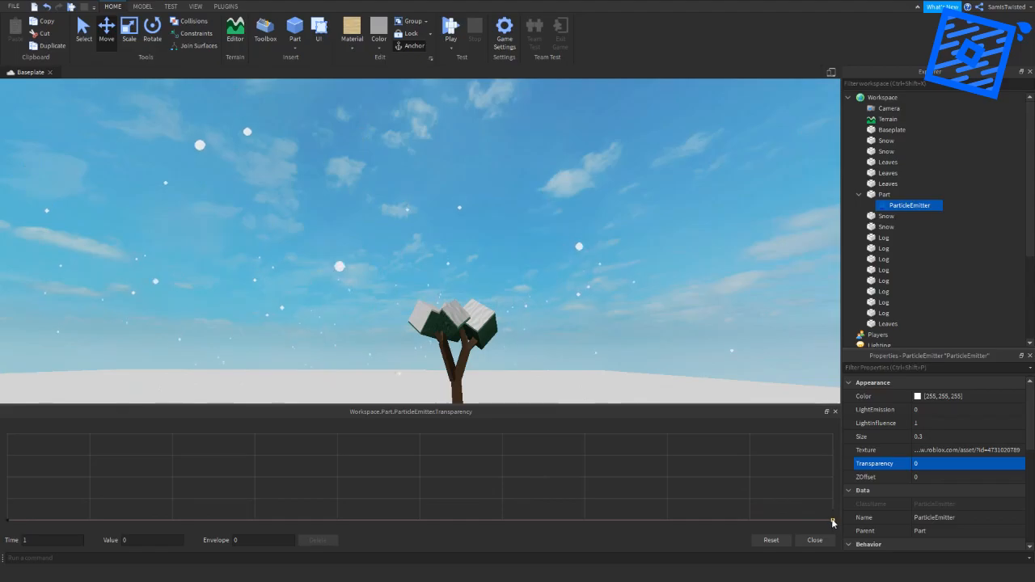
Try a zigzag Transparency curve with keypoints alternating between 0 and 1, and reset the graph.
{"action": "left_click_drag", "start_coordinate": [4, 508], "coordinate": [4, 493]}
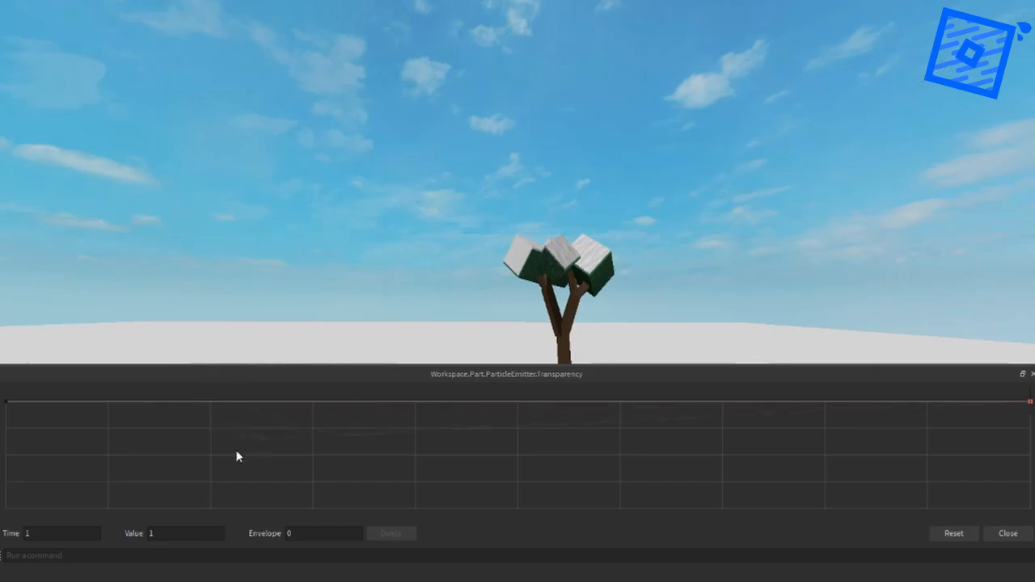
{"action": "left_click_drag", "start_coordinate": [150, 510], "coordinate": [129, 509]}
{"action": "left_click_drag", "start_coordinate": [222, 487], "coordinate": [270, 400]}
{"action": "left_click_drag", "start_coordinate": [314, 421], "coordinate": [376, 512]}
{"action": "left_click_drag", "start_coordinate": [433, 477], "coordinate": [475, 400]}
{"action": "left_click_drag", "start_coordinate": [494, 428], "coordinate": [517, 518]}
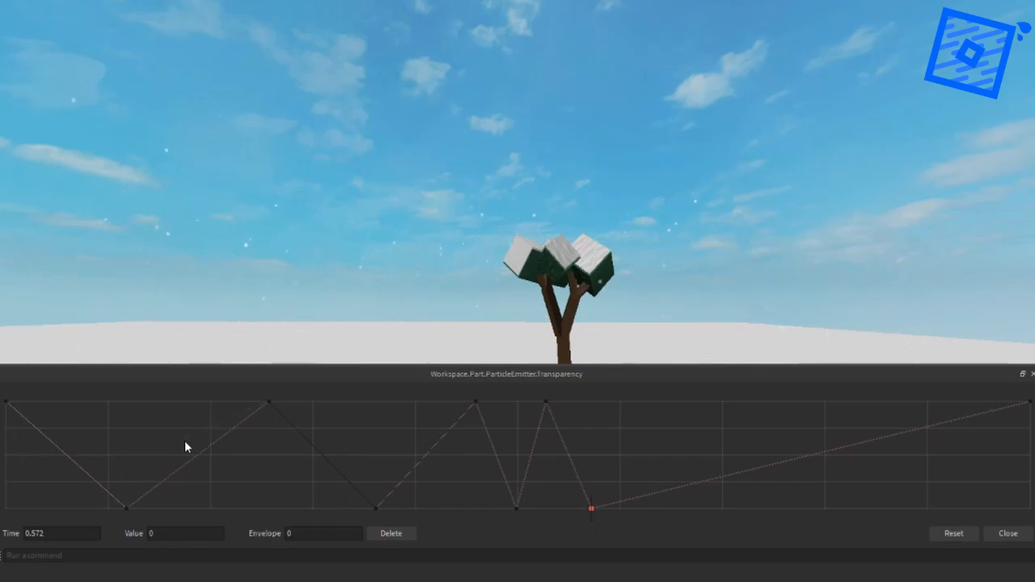
{"action": "left_click", "coordinate": [953, 533]}
Shape the Transparency curve with value 1 at both ends and keypoints of value 0 at times of about 0.13 and 0.91.
{"action": "left_click", "coordinate": [1029, 509]}
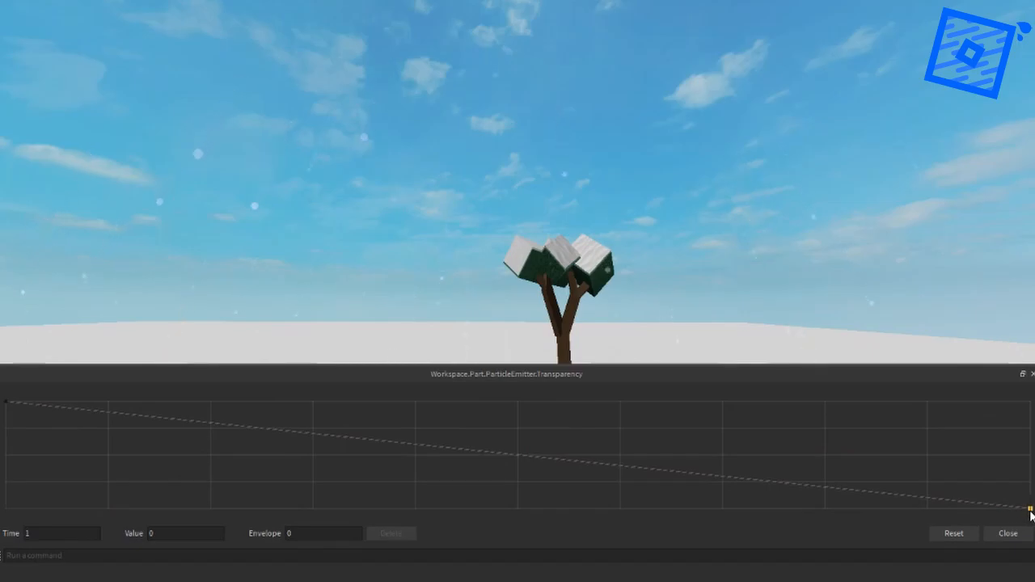
{"action": "left_click_drag", "start_coordinate": [1029, 413], "coordinate": [1012, 373]}
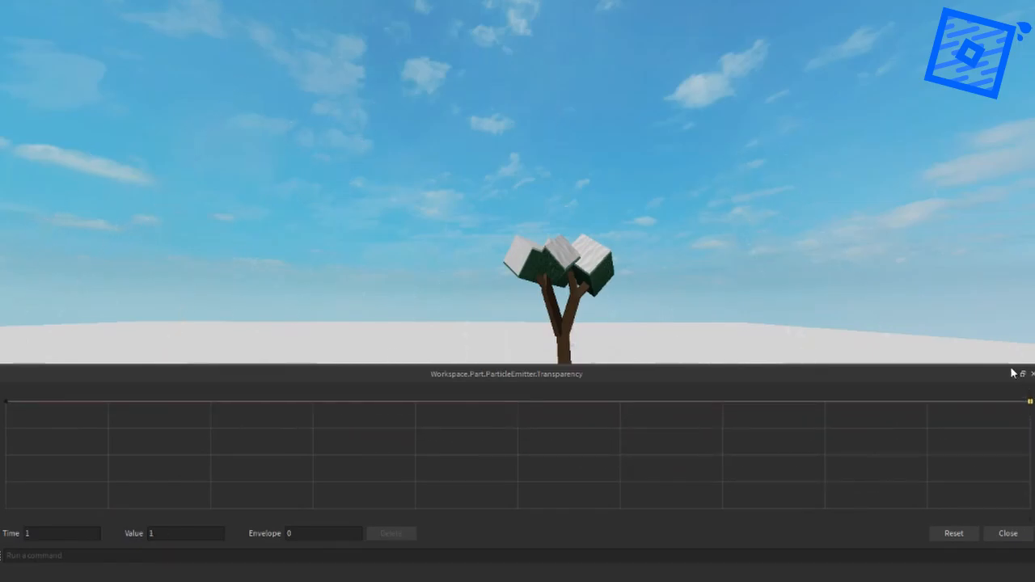
{"action": "left_click", "coordinate": [116, 482]}
{"action": "left_click_drag", "start_coordinate": [149, 515], "coordinate": [140, 517]}
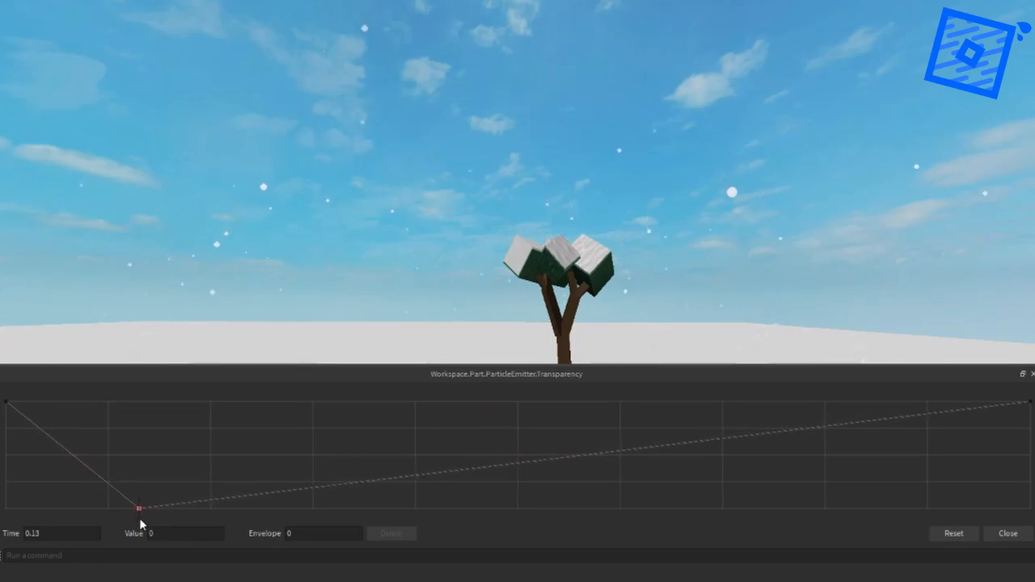
{"action": "left_click", "coordinate": [8, 404]}
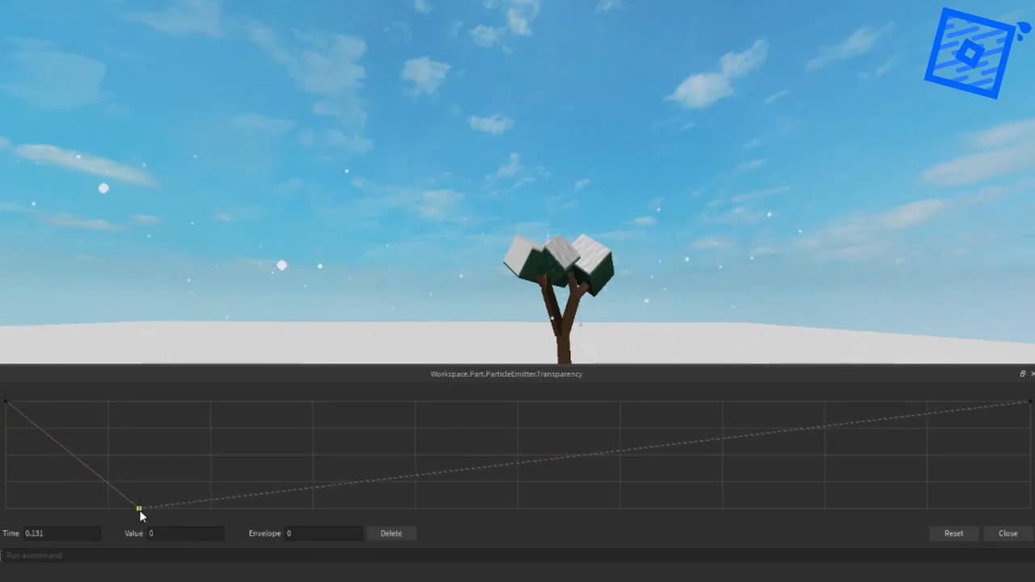
{"action": "left_click", "coordinate": [589, 450]}
{"action": "left_click_drag", "start_coordinate": [590, 450], "coordinate": [935, 516]}
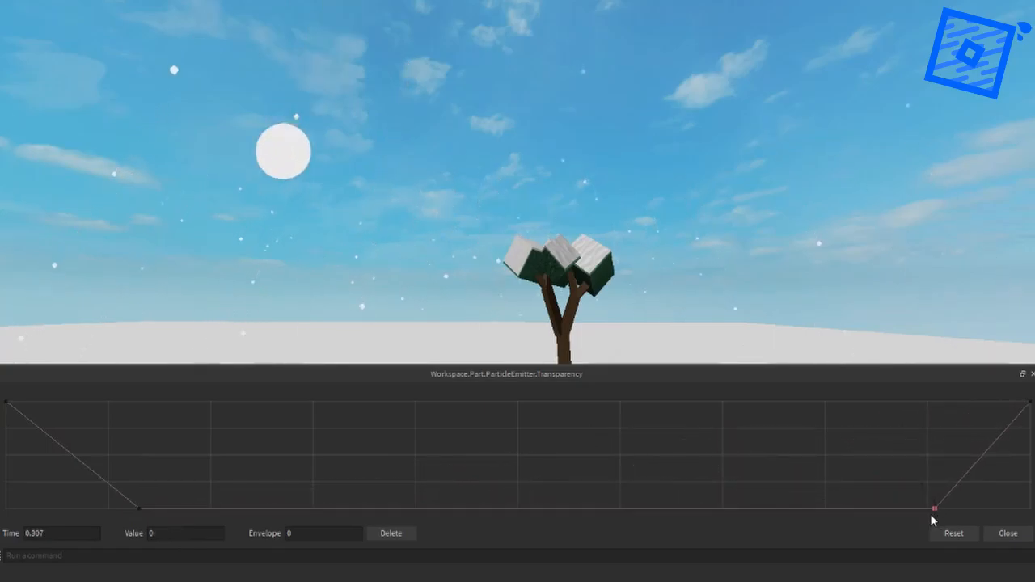
{"action": "left_click", "coordinate": [7, 401]}
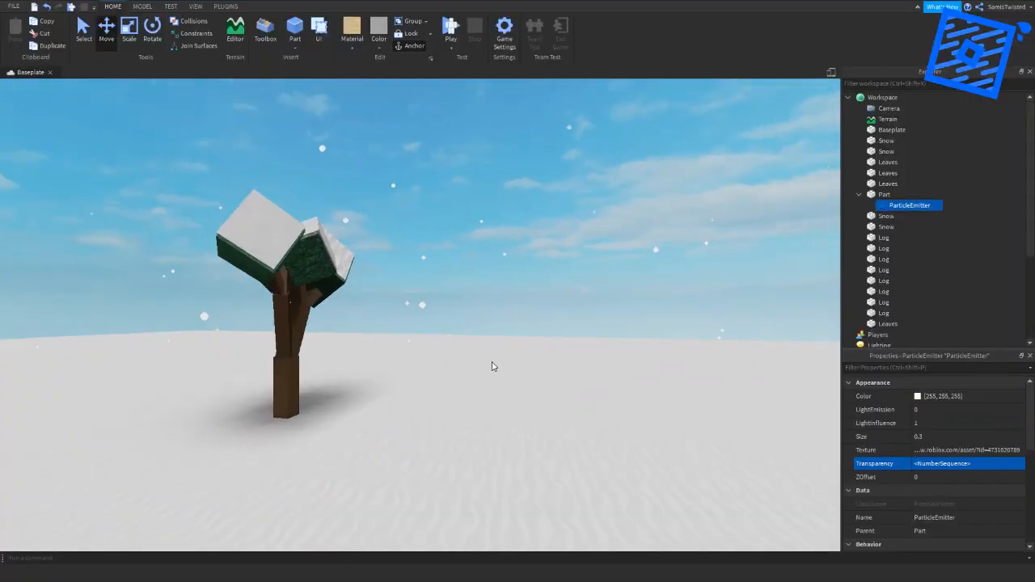
Try a Y Acceleration of 10 on the ParticleEmitter, check the snow around the tree, and set it back to 0.
{"action": "right_click_drag", "start_coordinate": [490, 365], "coordinate": [492, 361]}
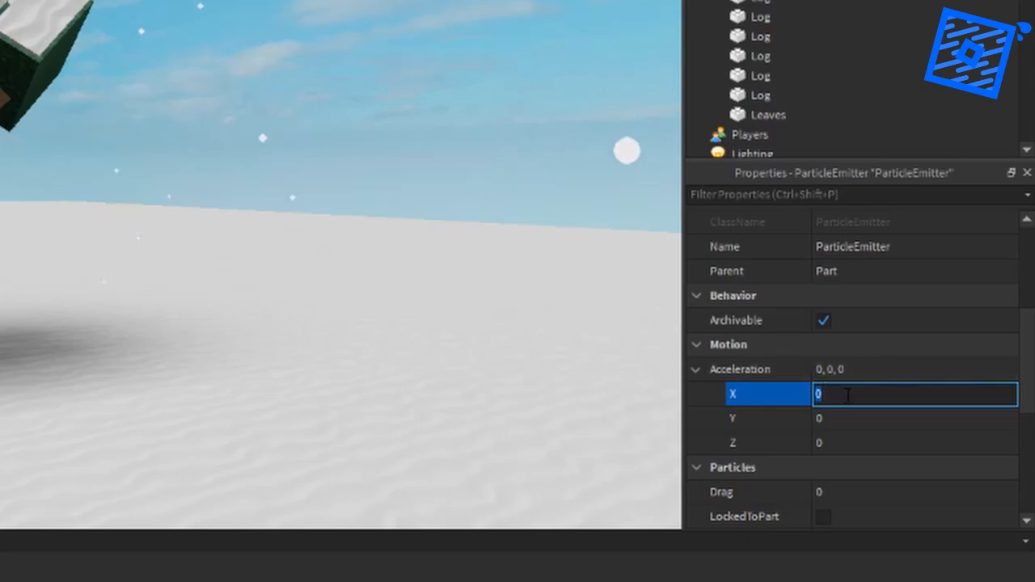
{"action": "left_click", "coordinate": [828, 418]}
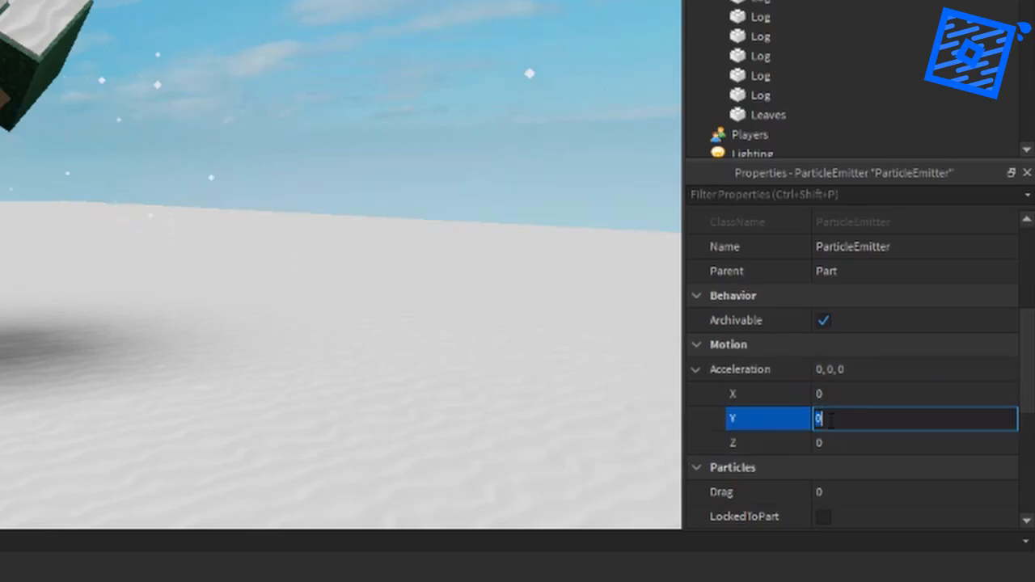
{"action": "key", "text": "Return"}
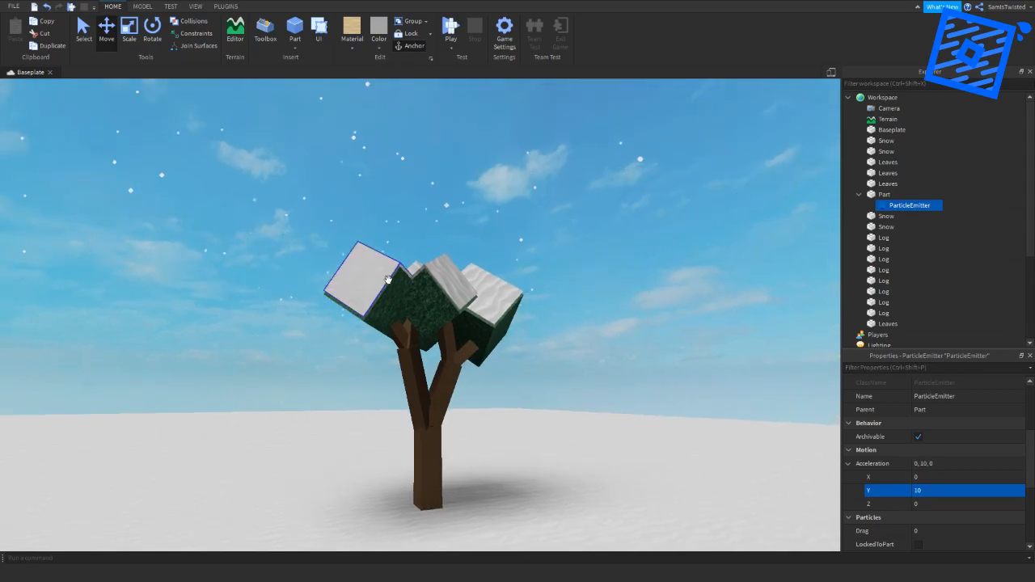
{"action": "right_click_drag", "start_coordinate": [388, 279], "coordinate": [386, 277]}
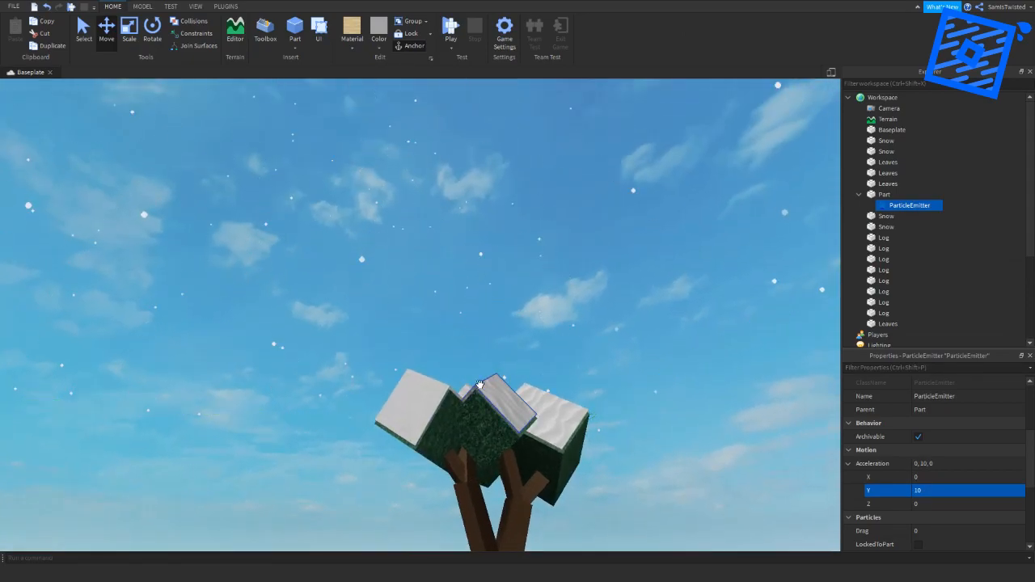
{"action": "right_click_drag", "start_coordinate": [518, 397], "coordinate": [518, 402]}
{"action": "left_click", "coordinate": [940, 490]}
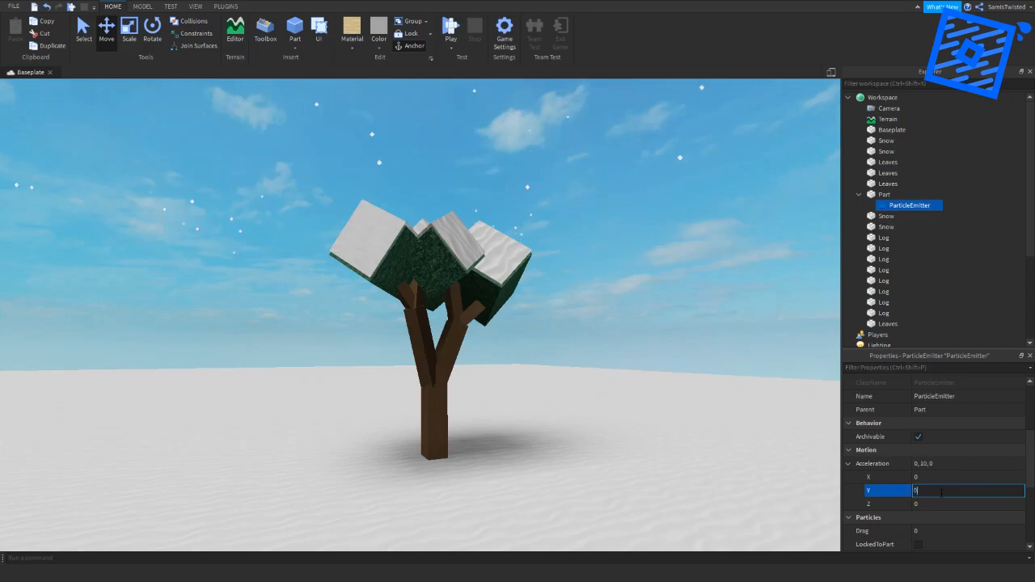
Set the ParticleEmitter's X Acceleration to 2 so the snow drifts sideways.
{"action": "left_click", "coordinate": [932, 479]}
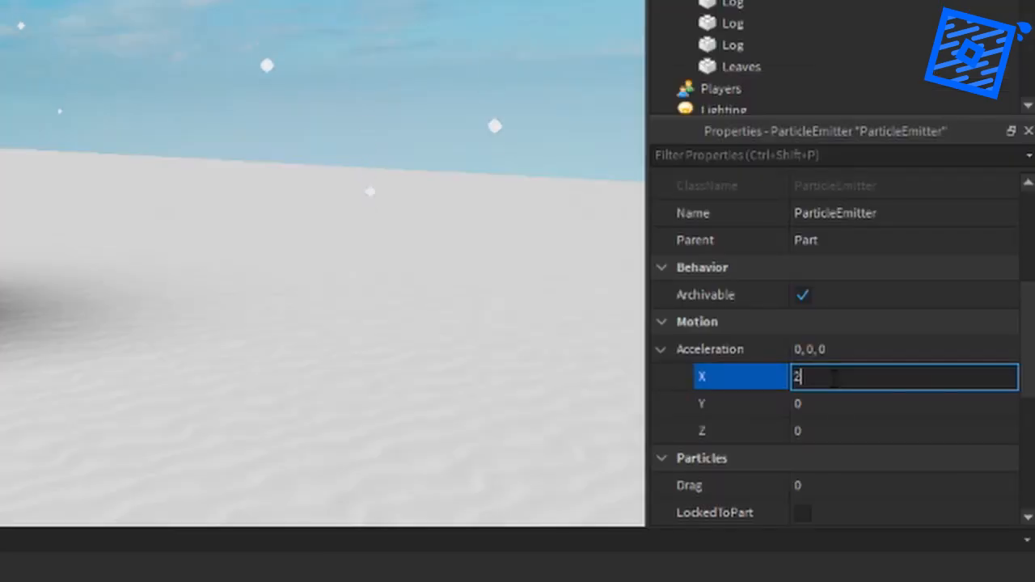
{"action": "type", "text": "2"}
{"action": "key", "text": "Return"}
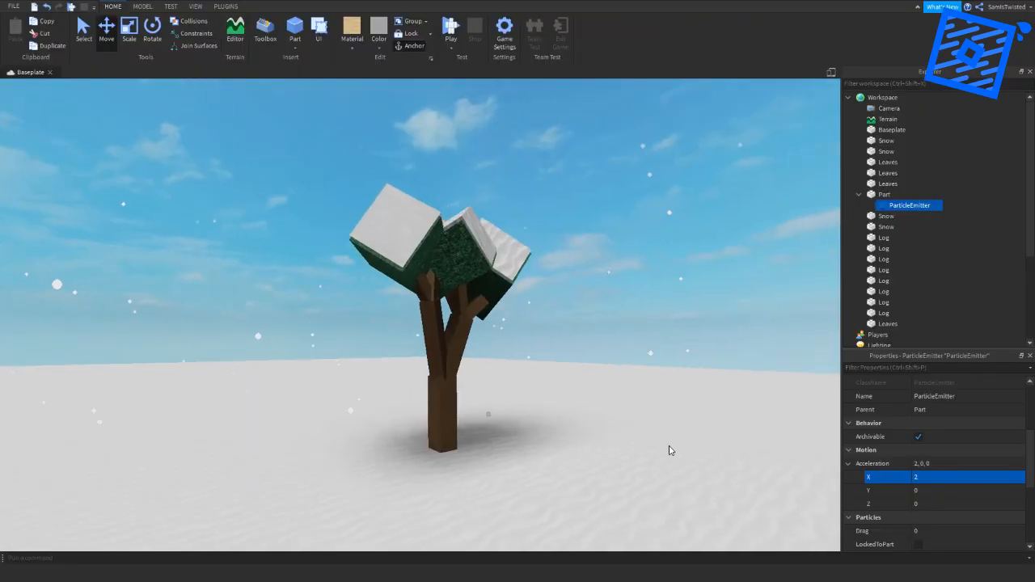
{"action": "key", "text": "a"}
{"action": "right_click_drag", "start_coordinate": [660, 459], "coordinate": [660, 459]}
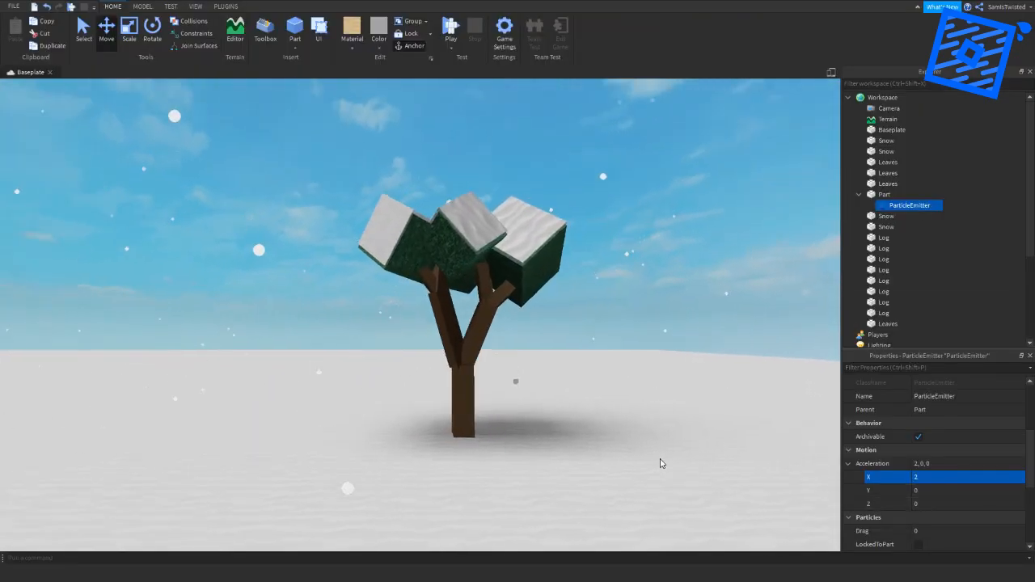
Try different Z Acceleration values on the ParticleEmitter and set it to -1.
{"action": "left_click", "coordinate": [921, 503]}
{"action": "type", "text": "-32"}
{"action": "key", "text": "Return"}
{"action": "right_click_drag", "start_coordinate": [612, 433], "coordinate": [611, 433]}
{"action": "left_click", "coordinate": [949, 506]}
{"action": "type", "text": "-3"}
{"action": "key", "text": "Return"}
Examine the drifting snow from several angles and distances around the tree.
{"action": "right_click_drag", "start_coordinate": [538, 429], "coordinate": [653, 427]}
{"action": "right_click_drag", "start_coordinate": [592, 396], "coordinate": [578, 389]}
{"action": "key", "text": "d"}
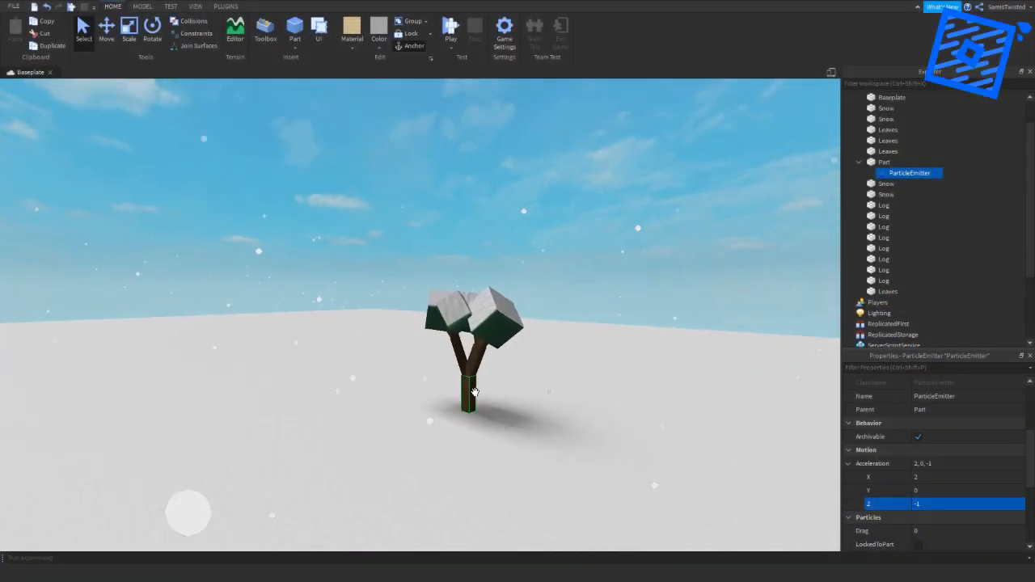
{"action": "key", "text": "w"}
{"action": "right_click_drag", "start_coordinate": [475, 392], "coordinate": [476, 393]}
{"action": "key", "text": "s"}
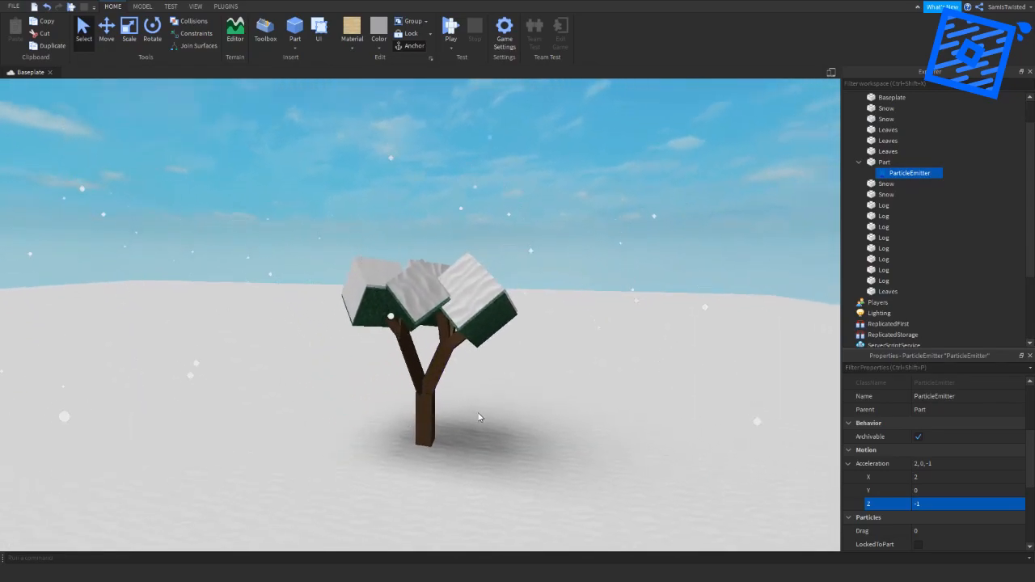
{"action": "right_click_drag", "start_coordinate": [531, 474], "coordinate": [541, 470]}
{"action": "key", "text": "a"}
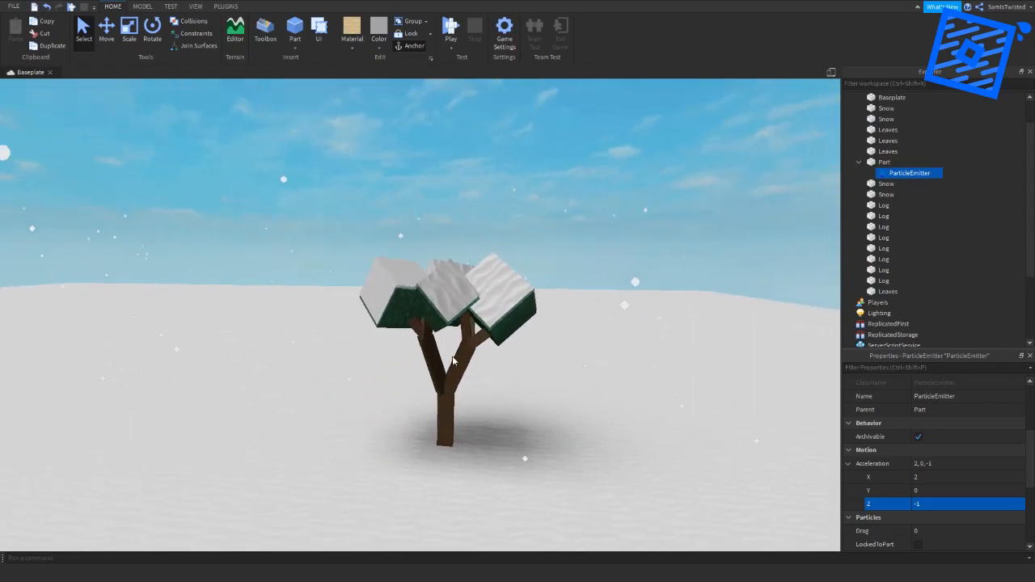
Group all the tree's log, leaves and snow parts into one model and name it Tree.
{"action": "left_click_drag", "start_coordinate": [578, 485], "coordinate": [321, 216]}
{"action": "key", "text": "w"}
{"action": "key", "text": "d"}
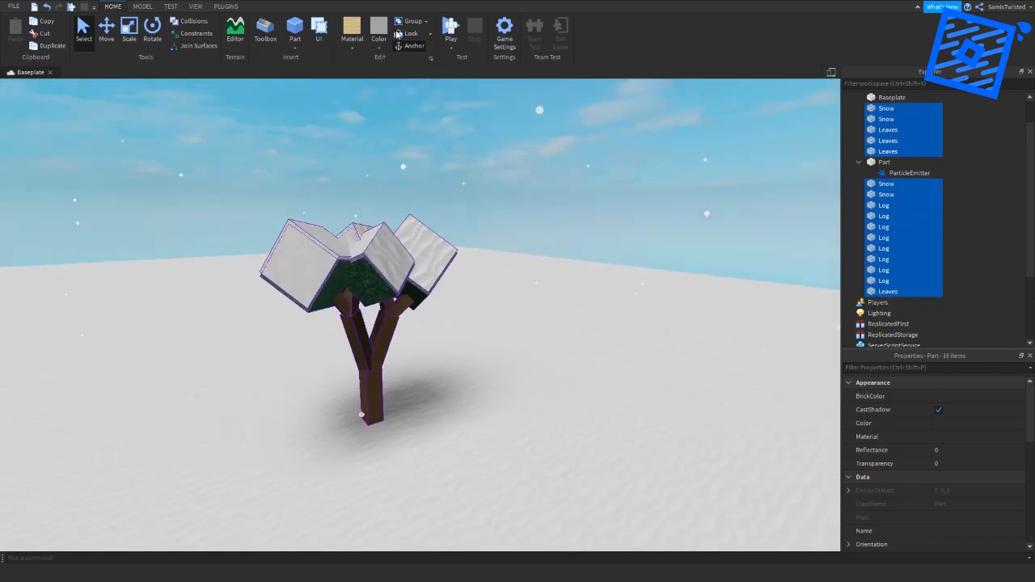
{"action": "left_click", "coordinate": [411, 22]}
{"action": "left_click", "coordinate": [919, 411]}
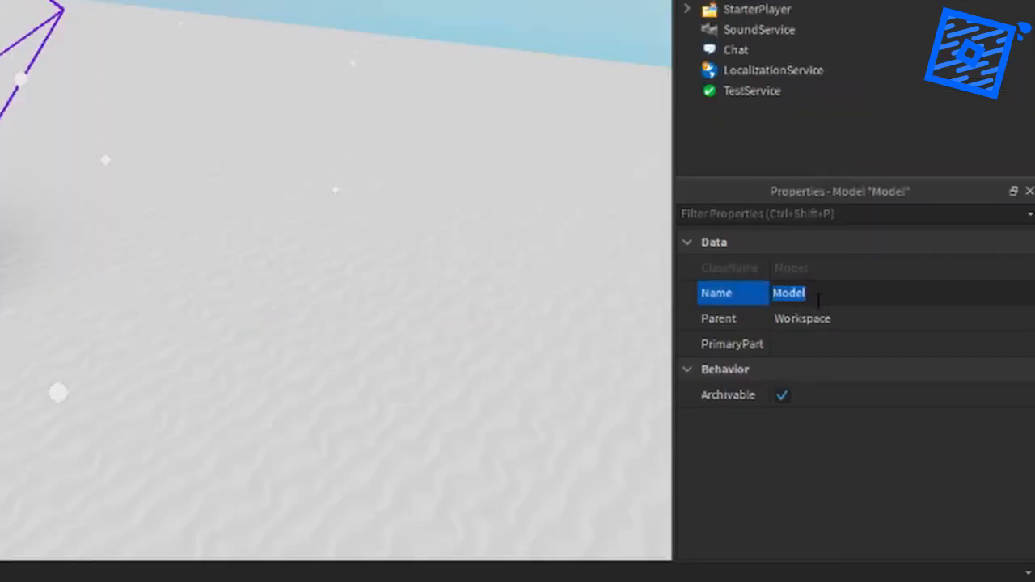
{"action": "type", "text": "Tr"}
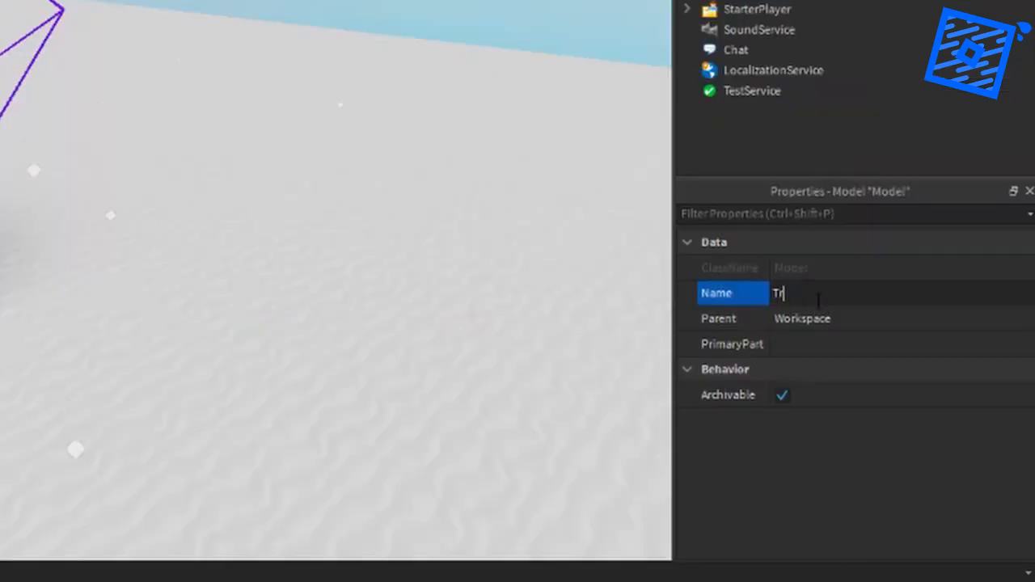
{"action": "type", "text": "ee"}
{"action": "key", "text": "Return"}
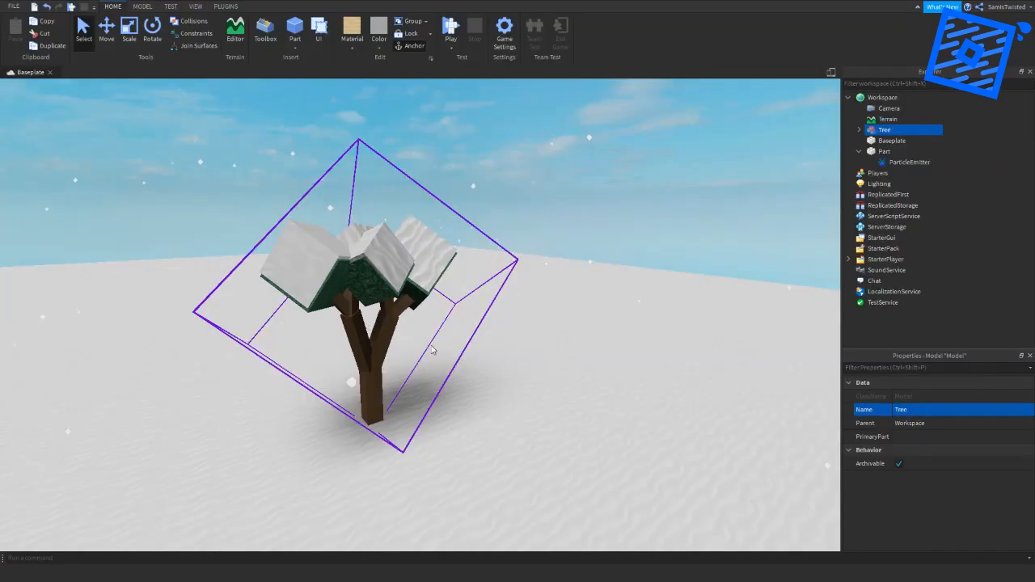
Try to duplicate the Tree model and move the copy beside the original.
{"action": "key", "text": "ctrl+2"}
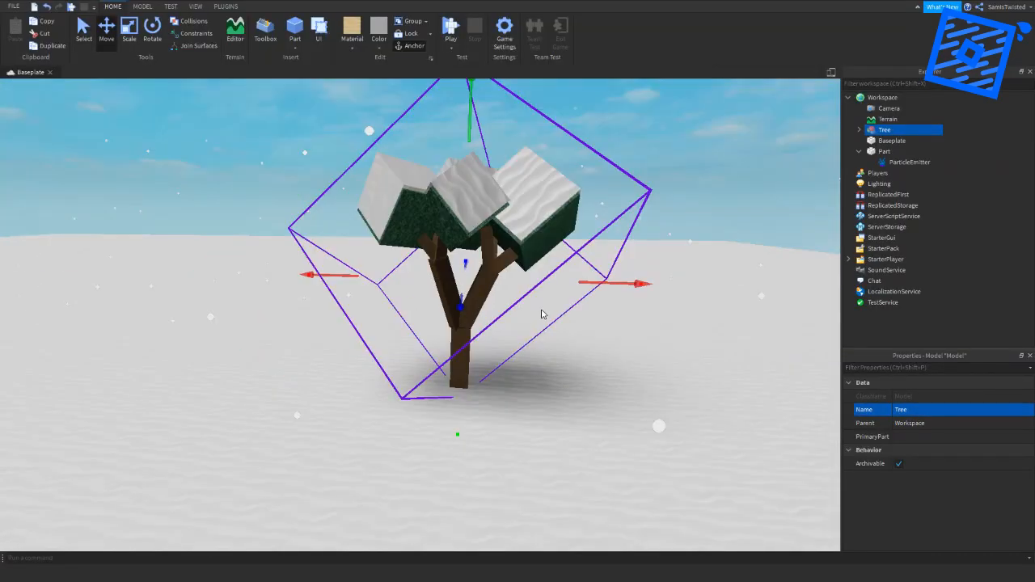
{"action": "key", "text": "w"}
{"action": "key", "text": "s"}
{"action": "scroll", "coordinate": [423, 275], "scroll_direction": "up", "scroll_amount": 2}
{"action": "right_click_drag", "start_coordinate": [423, 275], "coordinate": [423, 277]}
{"action": "scroll", "coordinate": [423, 278], "scroll_direction": "down", "scroll_amount": 4}
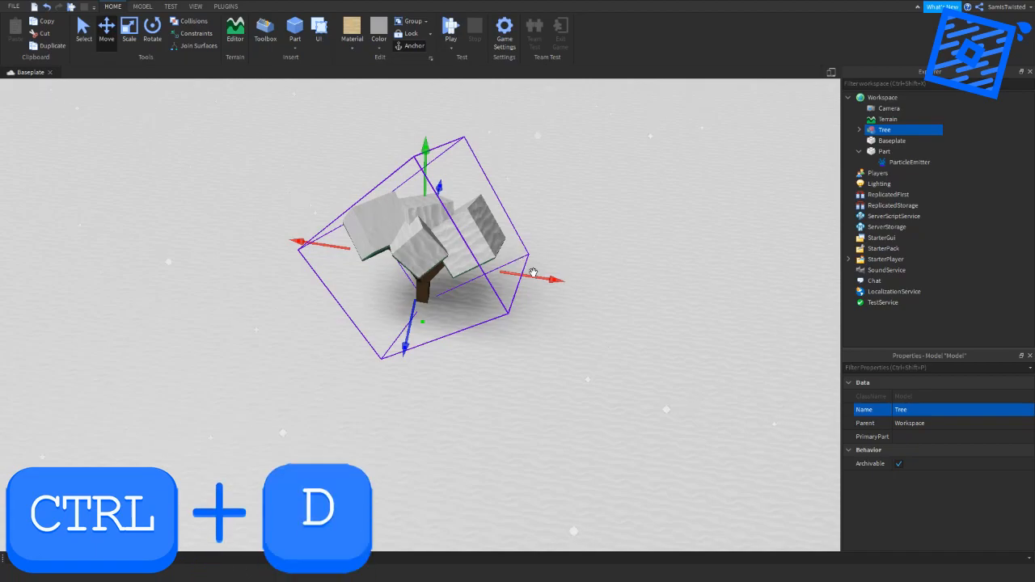
{"action": "key", "text": "ctrl+d"}
{"action": "left_click_drag", "start_coordinate": [561, 284], "coordinate": [610, 312]}
{"action": "right_click_drag", "start_coordinate": [610, 312], "coordinate": [347, 206]}
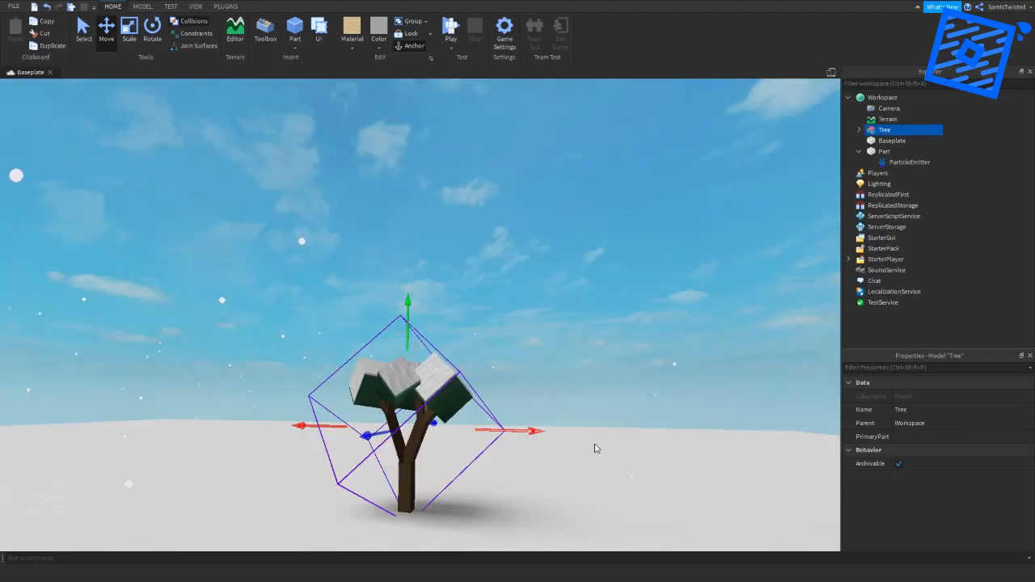
{"action": "key", "text": "ctrl+d"}
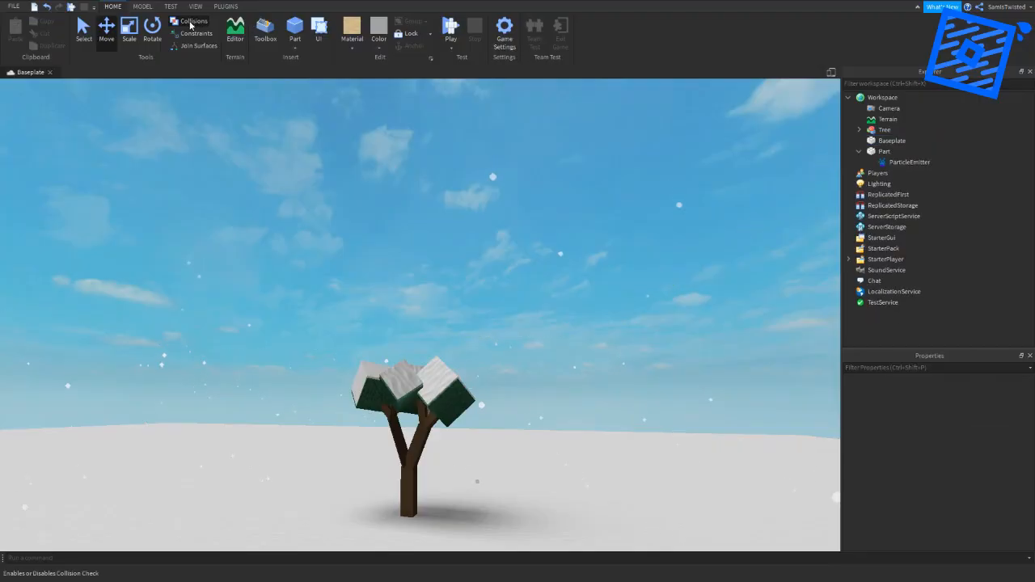
Duplicate the Tree model, place the copy beside the original and rotate it about its vertical axis.
{"action": "left_click", "coordinate": [461, 392]}
{"action": "key", "text": "f"}
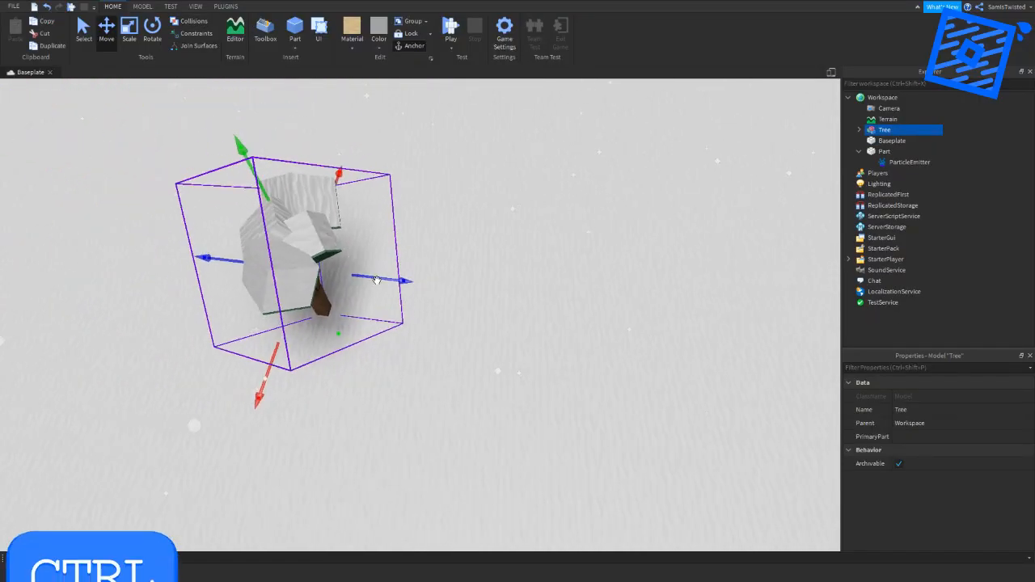
{"action": "key", "text": "ctrl+d"}
{"action": "left_click", "coordinate": [152, 32]}
{"action": "left_click_drag", "start_coordinate": [416, 160], "coordinate": [460, 442]}
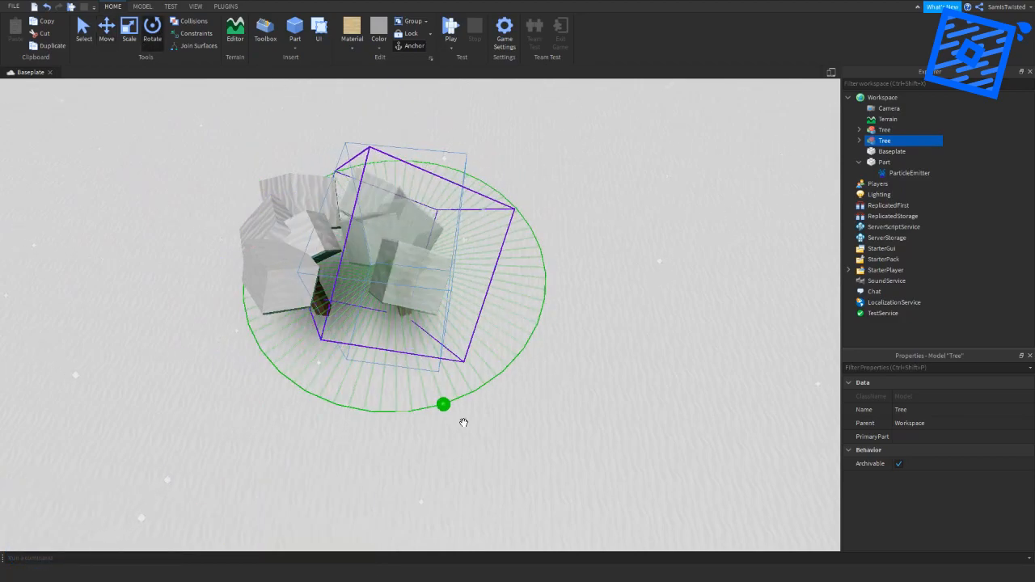
Select both trees, duplicate the pair and move the copies next to the originals.
{"action": "left_click", "coordinate": [509, 369]}
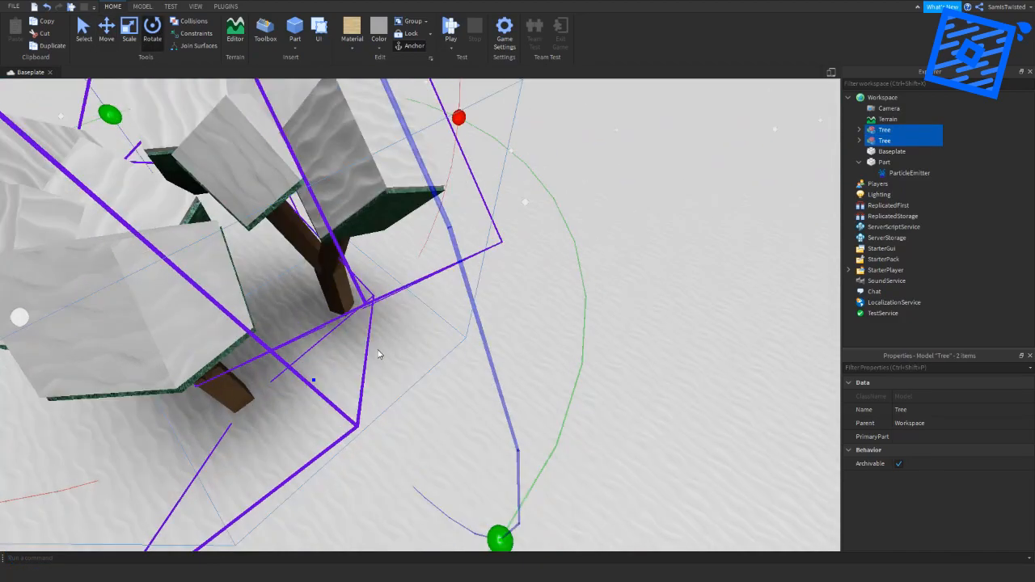
{"action": "scroll", "coordinate": [379, 351], "scroll_direction": "down", "scroll_amount": 3}
{"action": "scroll", "coordinate": [378, 348], "scroll_direction": "down", "scroll_amount": 3}
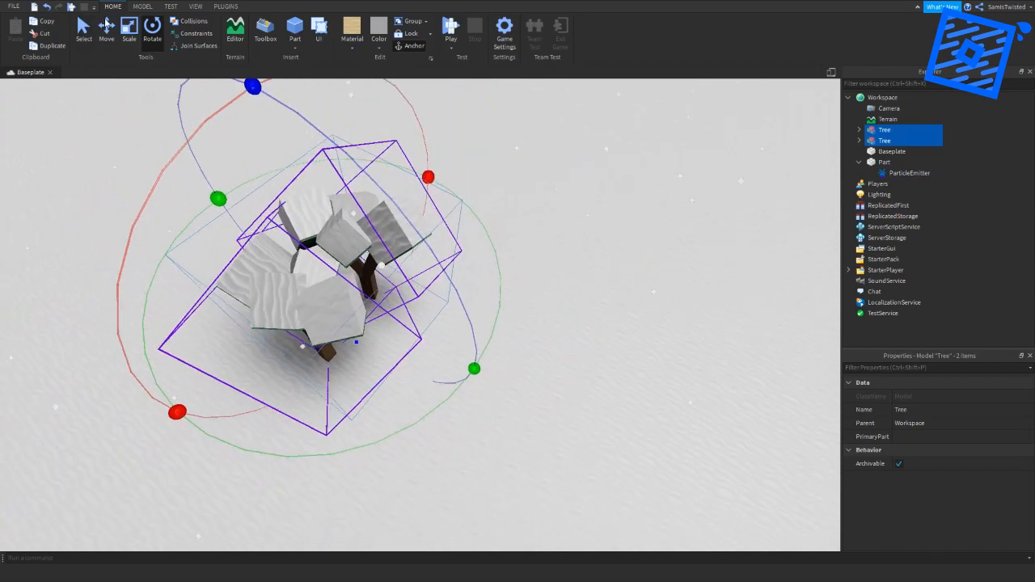
{"action": "left_click", "coordinate": [112, 36]}
{"action": "right_click_drag", "start_coordinate": [497, 268], "coordinate": [493, 267]}
{"action": "right_click_drag", "start_coordinate": [283, 160], "coordinate": [296, 175]}
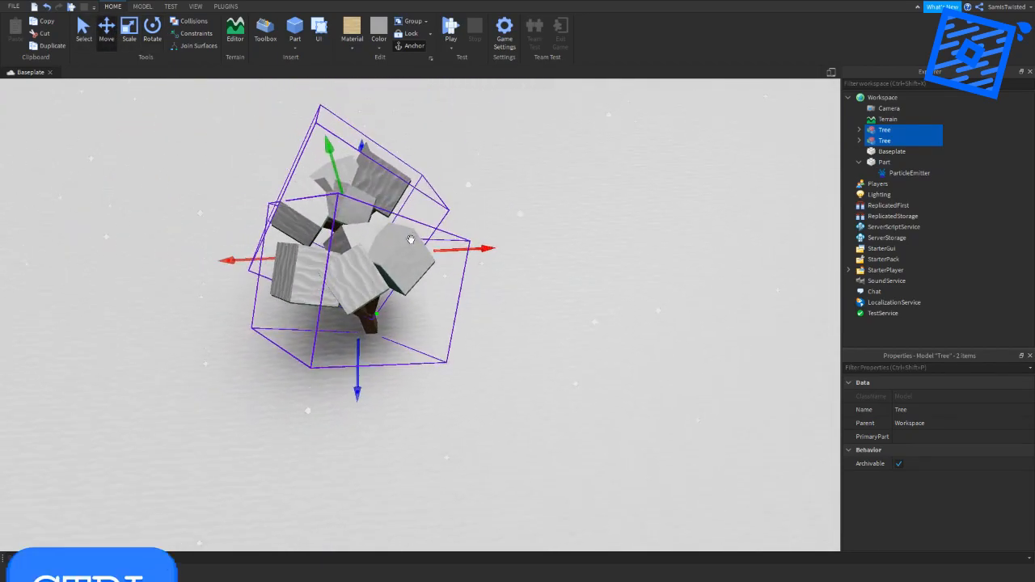
{"action": "key", "text": "ctrl+d"}
{"action": "left_click_drag", "start_coordinate": [460, 250], "coordinate": [370, 263]}
{"action": "right_click_drag", "start_coordinate": [370, 263], "coordinate": [297, 200]}
{"action": "right_click_drag", "start_coordinate": [349, 306], "coordinate": [469, 317]}
{"action": "left_click_drag", "start_coordinate": [396, 228], "coordinate": [384, 278]}
{"action": "left_click_drag", "start_coordinate": [403, 322], "coordinate": [399, 330]}
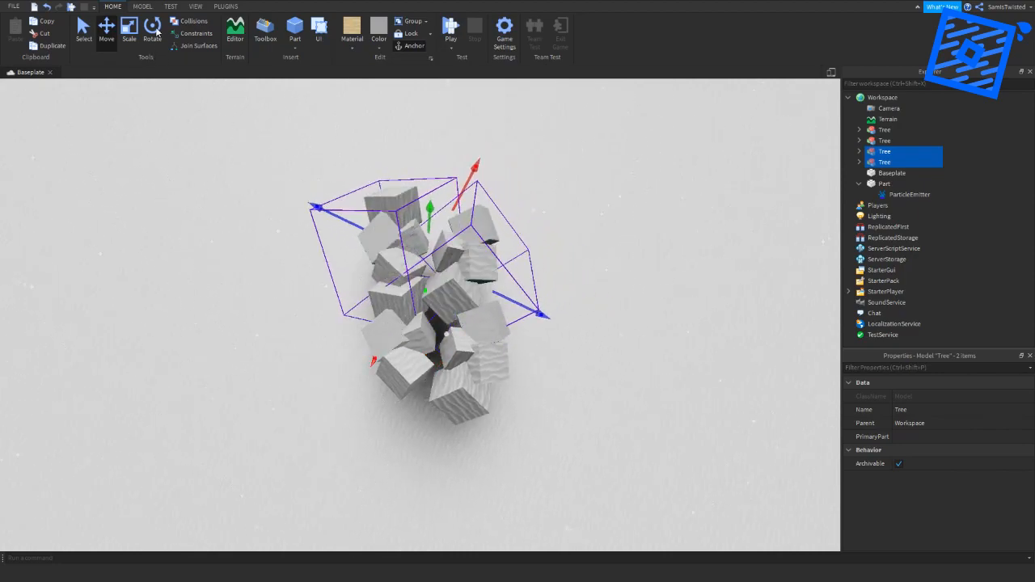
Rotate the duplicated pair of trees about the vertical axis and reposition it beside the first two trees.
{"action": "key", "text": "ctrl+4"}
{"action": "left_click_drag", "start_coordinate": [480, 154], "coordinate": [548, 231]}
{"action": "right_click_drag", "start_coordinate": [364, 282], "coordinate": [357, 287]}
{"action": "key", "text": "w"}
{"action": "left_click", "coordinate": [106, 31]}
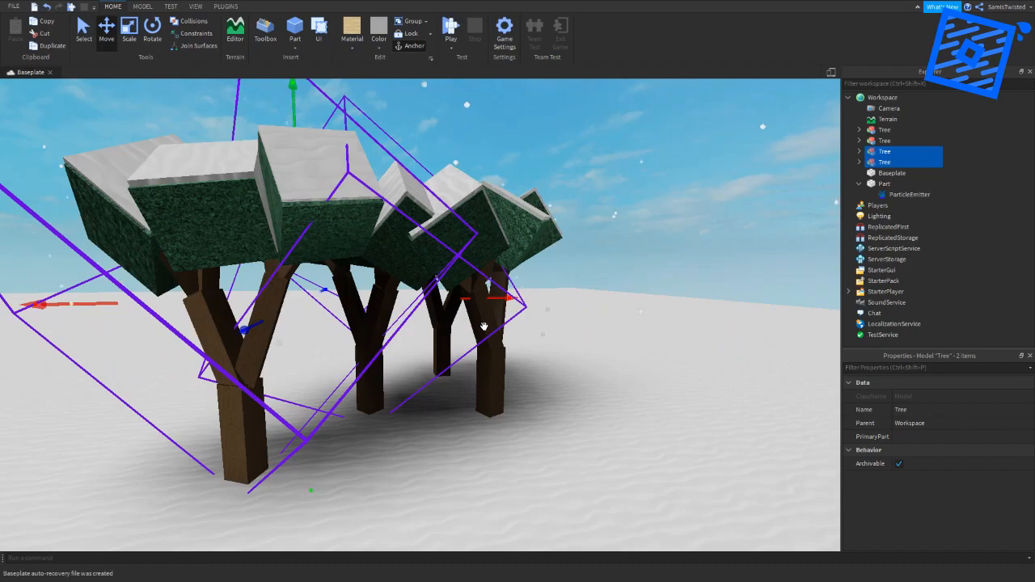
{"action": "right_click_drag", "start_coordinate": [447, 321], "coordinate": [443, 316]}
{"action": "left_click_drag", "start_coordinate": [498, 286], "coordinate": [480, 289]}
{"action": "right_click_drag", "start_coordinate": [475, 286], "coordinate": [421, 294]}
Select all four Tree models, duplicate them and move the copies beside the original group.
{"action": "left_click", "coordinate": [879, 162]}
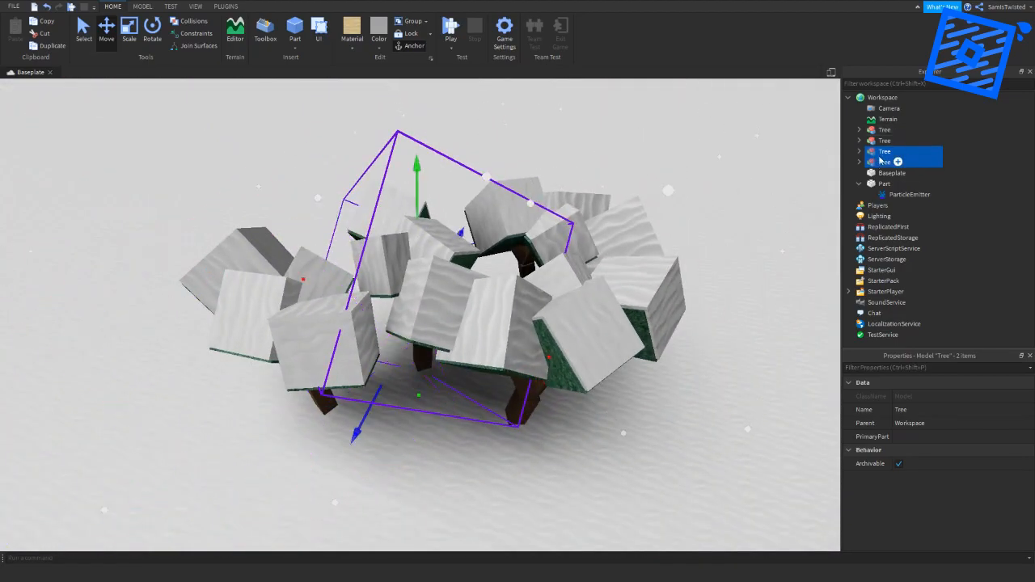
{"action": "left_click", "coordinate": [881, 132], "text": "shift"}
{"action": "right_click_drag", "start_coordinate": [673, 159], "coordinate": [670, 168]}
{"action": "right_click_drag", "start_coordinate": [603, 256], "coordinate": [605, 252]}
{"action": "key", "text": "ctrl+d"}
{"action": "left_click_drag", "start_coordinate": [554, 262], "coordinate": [653, 249]}
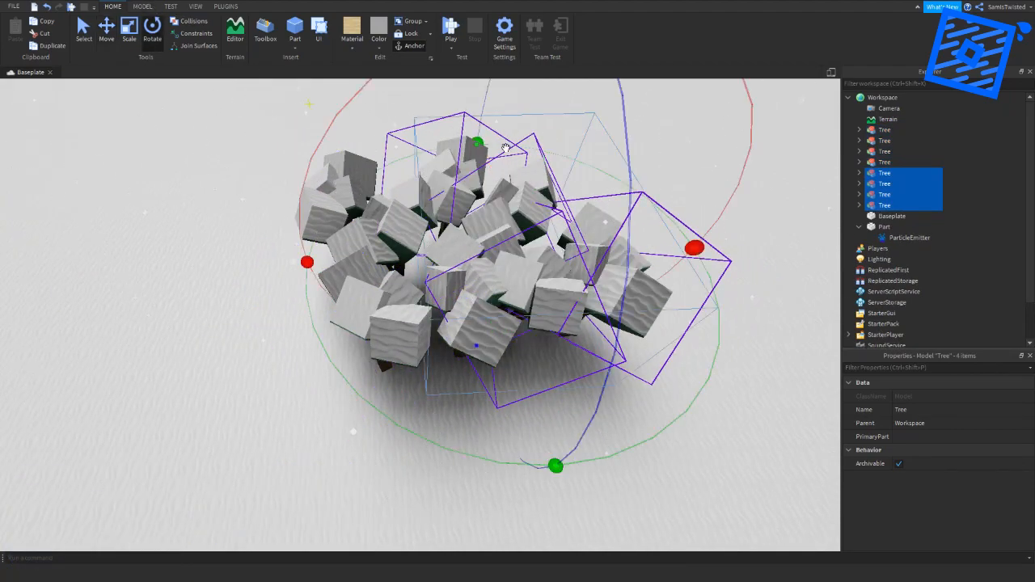
Rotate the copied trees about the vertical axis and shift them to build up an irregular forest.
{"action": "left_click_drag", "start_coordinate": [556, 466], "coordinate": [552, 503]}
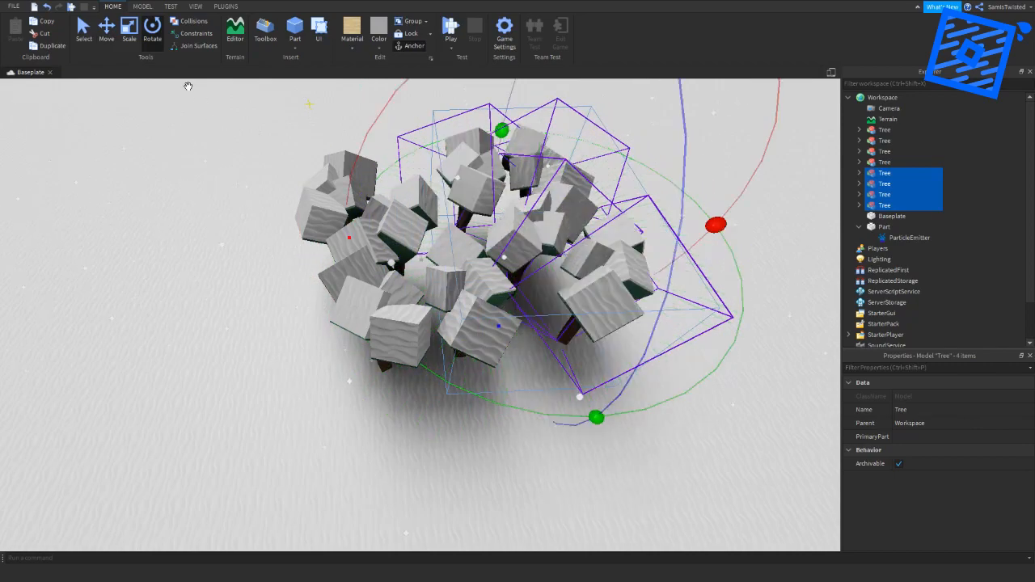
{"action": "left_click_drag", "start_coordinate": [574, 410], "coordinate": [587, 456]}
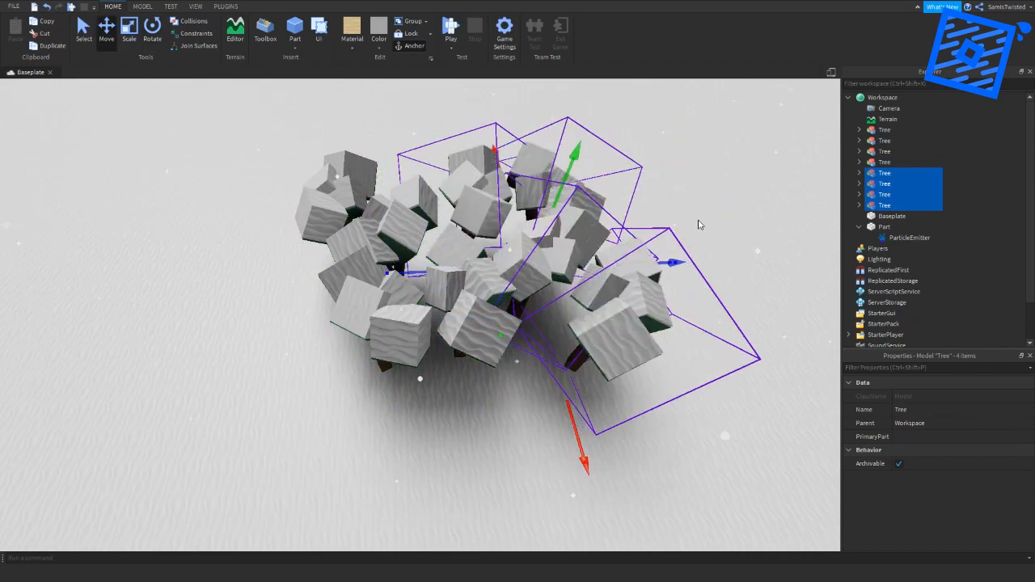
{"action": "left_click_drag", "start_coordinate": [654, 268], "coordinate": [639, 269]}
{"action": "right_click_drag", "start_coordinate": [630, 257], "coordinate": [628, 254]}
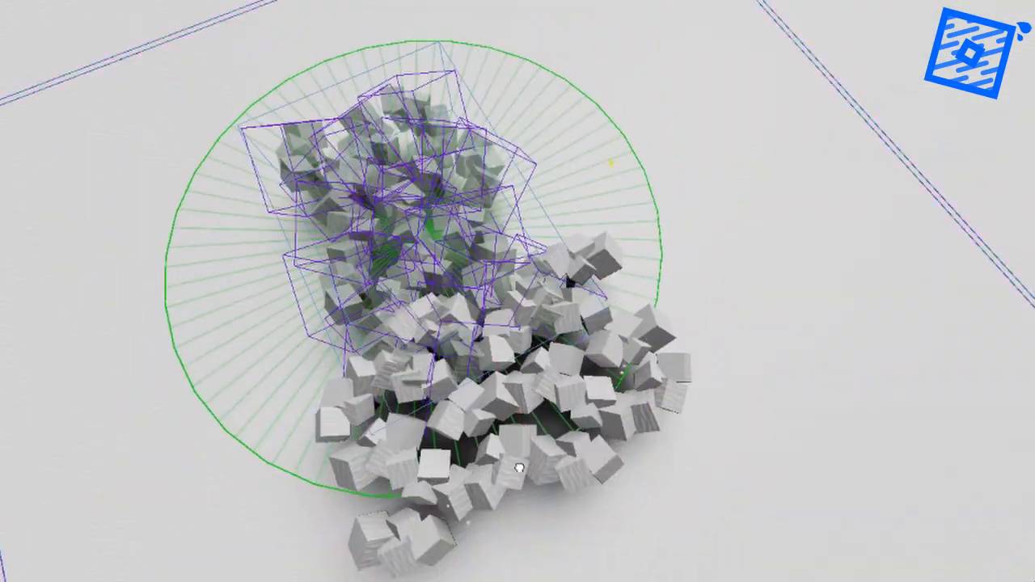
{"action": "key", "text": "ctrl+2"}
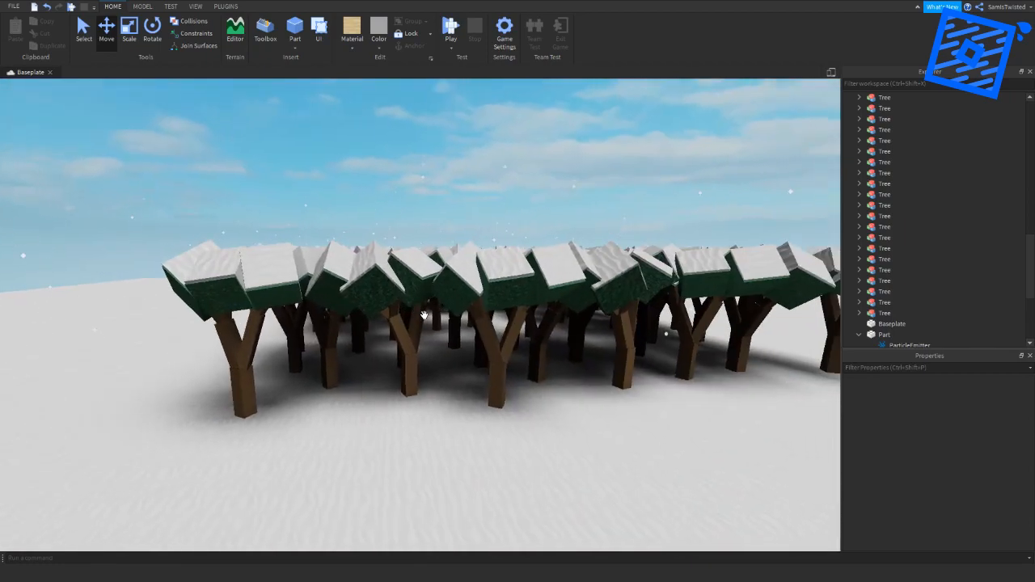
Set the Lighting service's Brightness to 4.
{"action": "scroll", "coordinate": [985, 289], "scroll_direction": "down", "scroll_amount": 5}
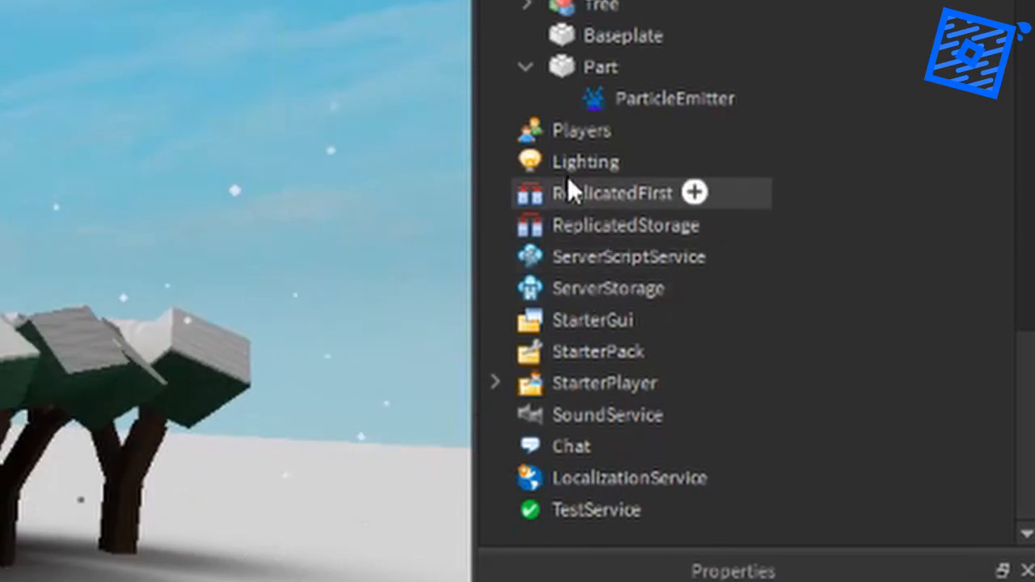
{"action": "left_click", "coordinate": [561, 166]}
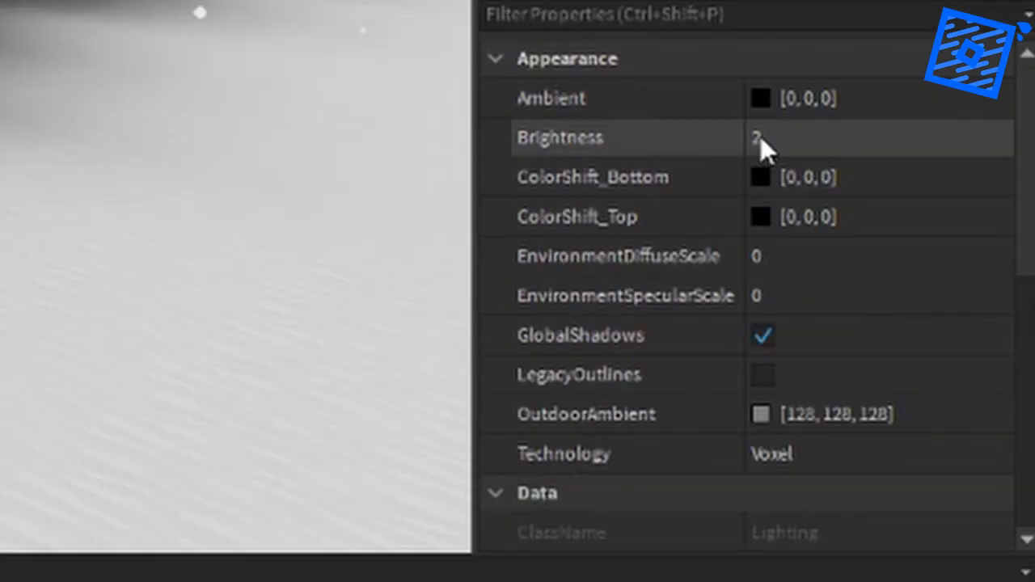
{"action": "left_click", "coordinate": [761, 137]}
{"action": "type", "text": "4"}
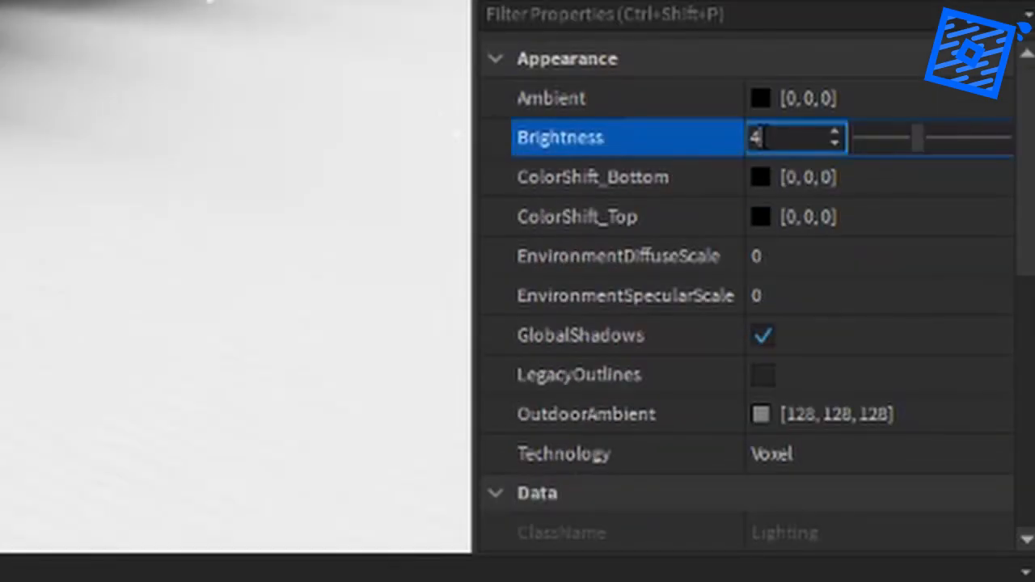
{"action": "key", "text": "Return"}
{"action": "right_click_drag", "start_coordinate": [397, 394], "coordinate": [397, 397]}
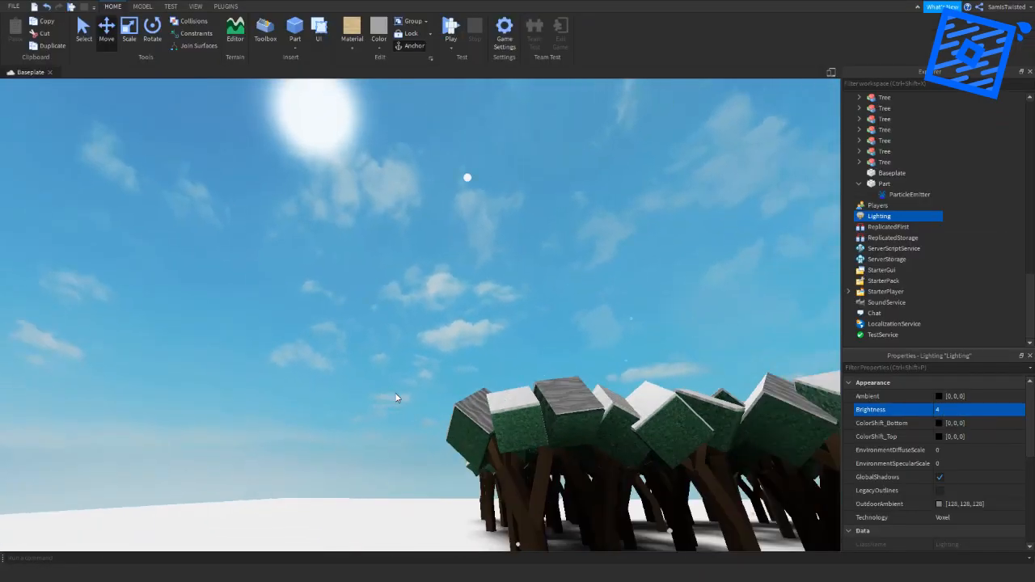
Set the Lighting's EnvironmentDiffuseScale to 0.7 and EnvironmentSpecularScale to 0.8.
{"action": "left_click", "coordinate": [921, 455]}
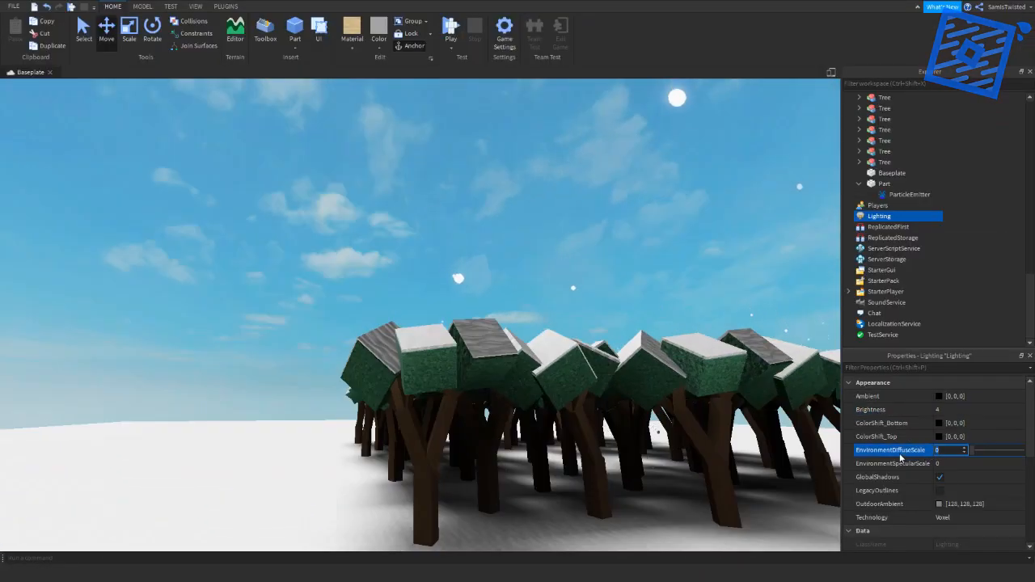
{"action": "type", "text": "1"}
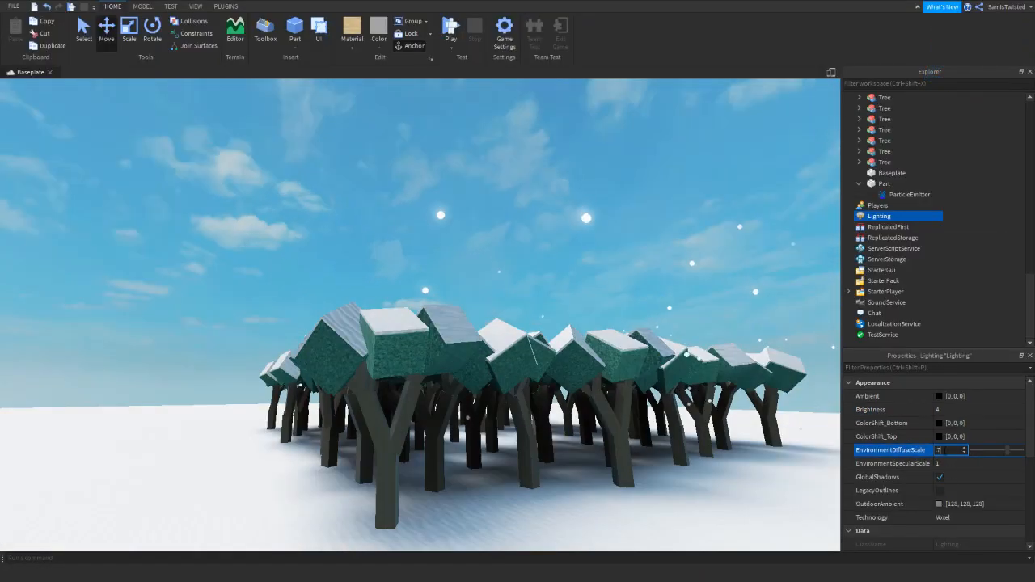
{"action": "left_click", "coordinate": [946, 466]}
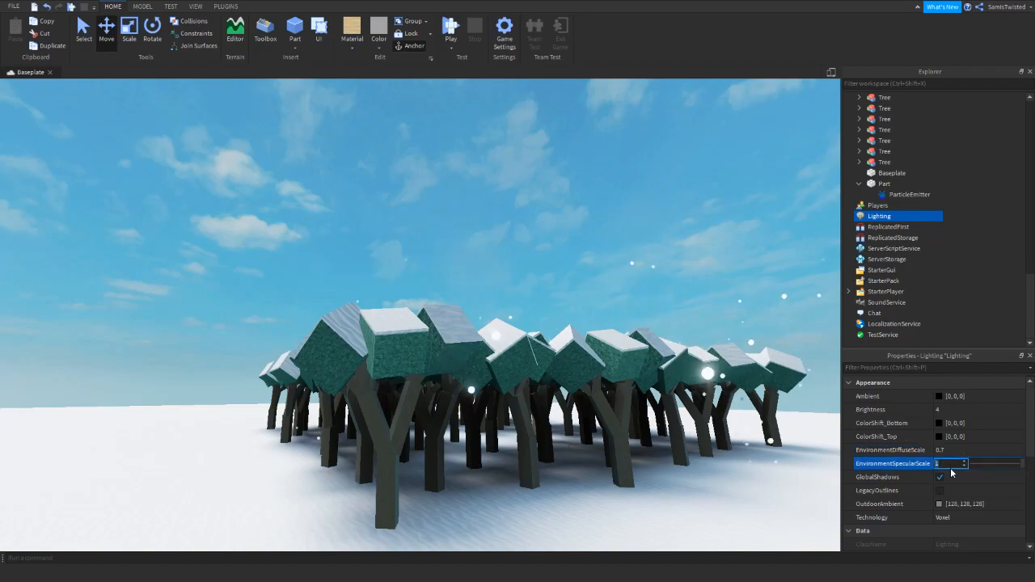
{"action": "type", "text": ".8"}
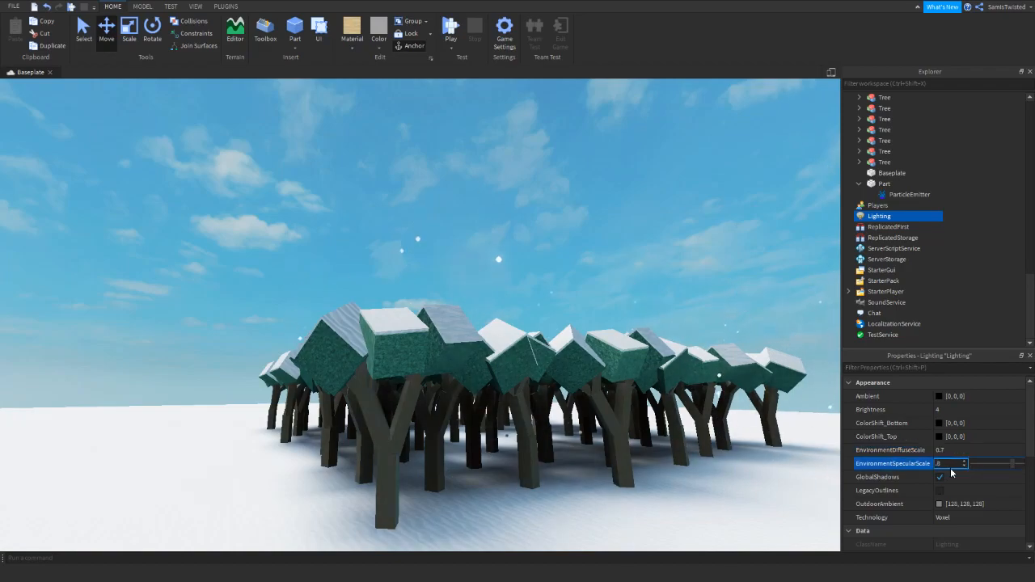
{"action": "key", "text": "Return"}
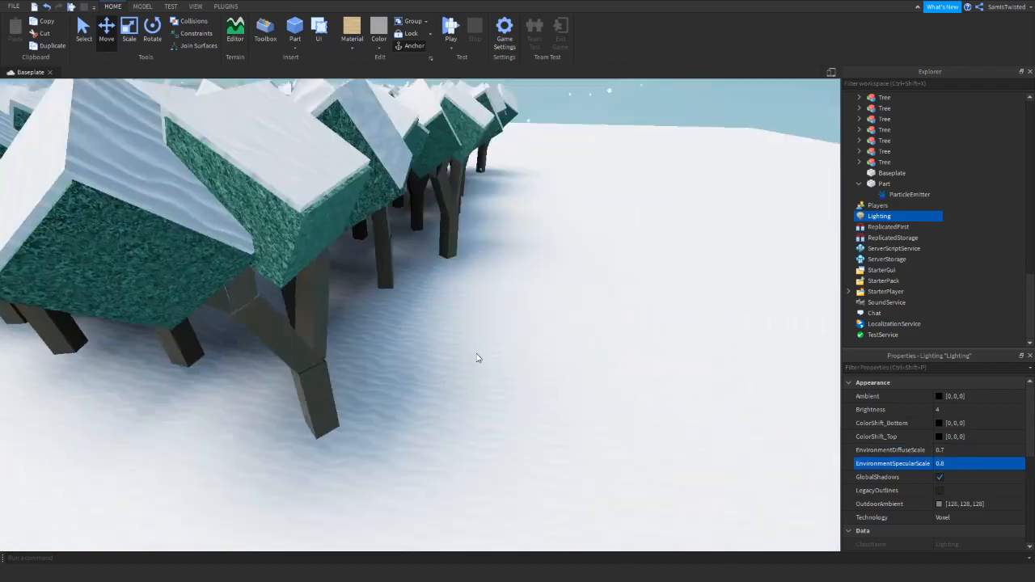
Darken the Lighting's OutdoorAmbient color to [103, 103, 103].
{"action": "left_click", "coordinate": [939, 504]}
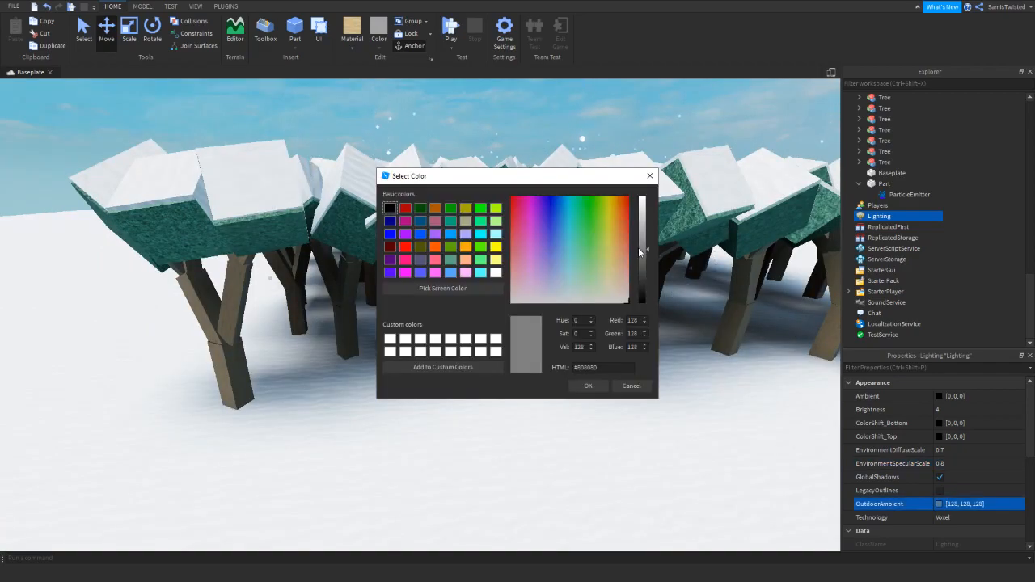
{"action": "mouse_move", "coordinate": [638, 248]}
{"action": "left_mouse_down"}
{"action": "mouse_move", "coordinate": [639, 263]}
{"action": "mouse_move", "coordinate": [641, 226]}
{"action": "mouse_move", "coordinate": [639, 259]}
{"action": "left_mouse_up"}
{"action": "left_click", "coordinate": [583, 388]}
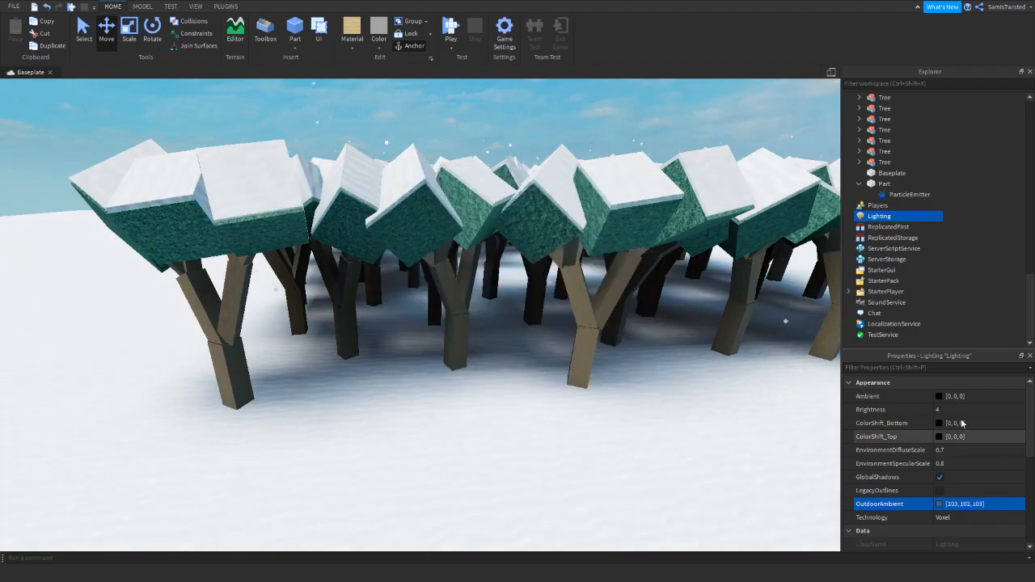
Set the Lighting's Ambient color to [56, 56, 56] and switch its Technology to a mode with sharper tree shadows.
{"action": "left_click", "coordinate": [939, 396]}
{"action": "left_click_drag", "start_coordinate": [642, 306], "coordinate": [648, 281]}
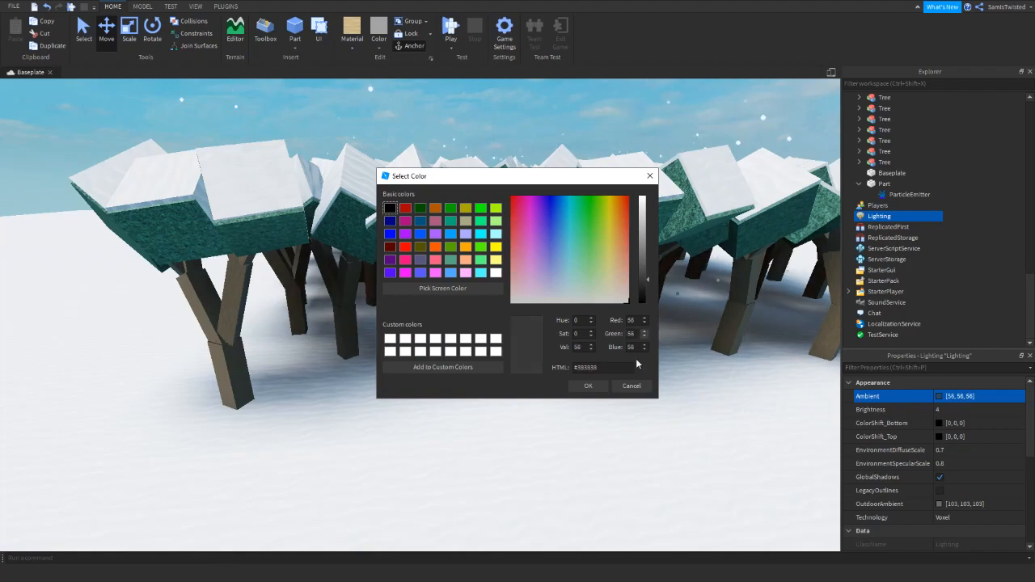
{"action": "left_click", "coordinate": [591, 385]}
{"action": "left_click", "coordinate": [972, 517]}
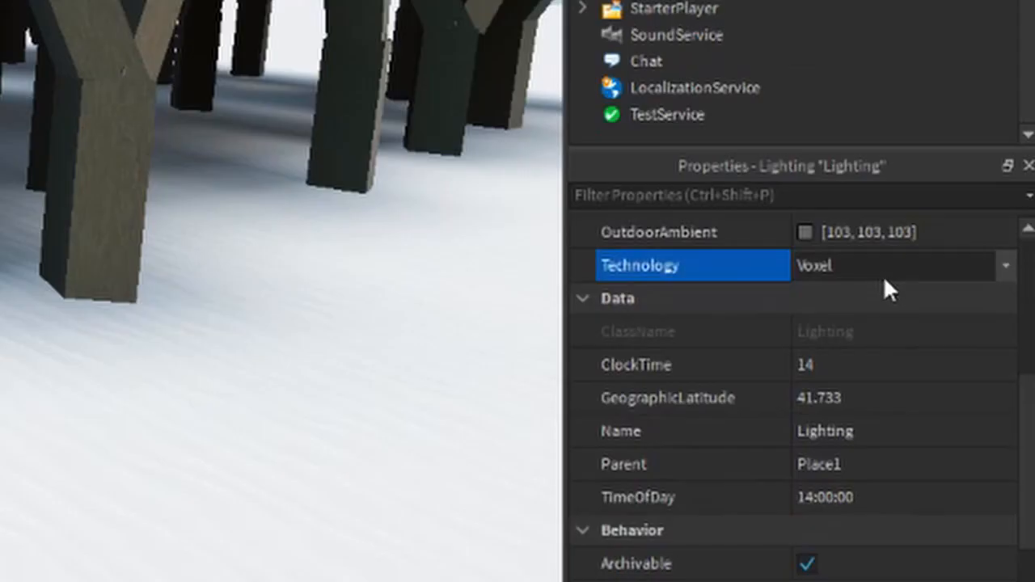
{"action": "left_click", "coordinate": [972, 518]}
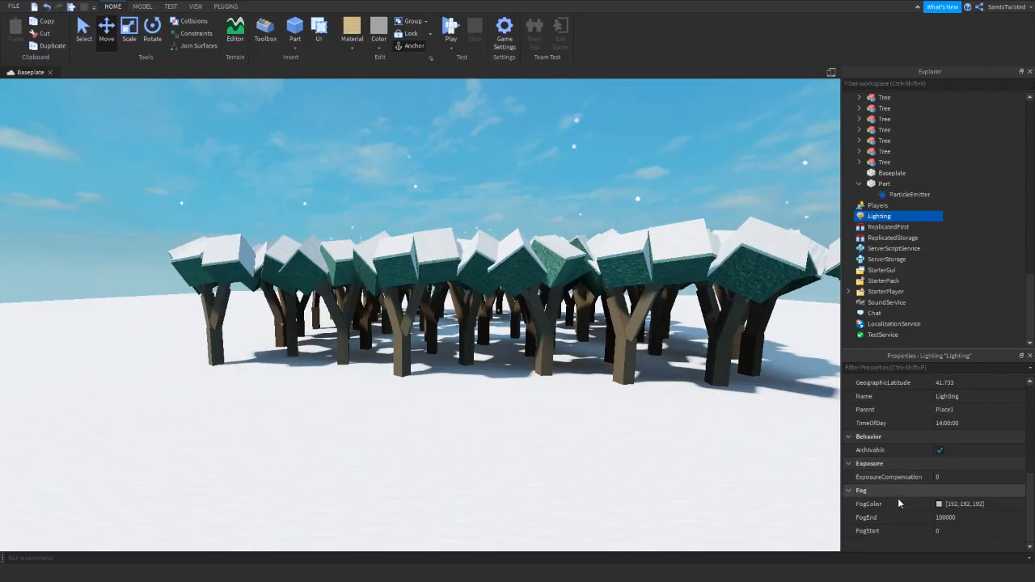
Try a FogEnd of 550 on the Lighting, then set FogEnd to 600 and FogStart to 50.
{"action": "left_click", "coordinate": [955, 518]}
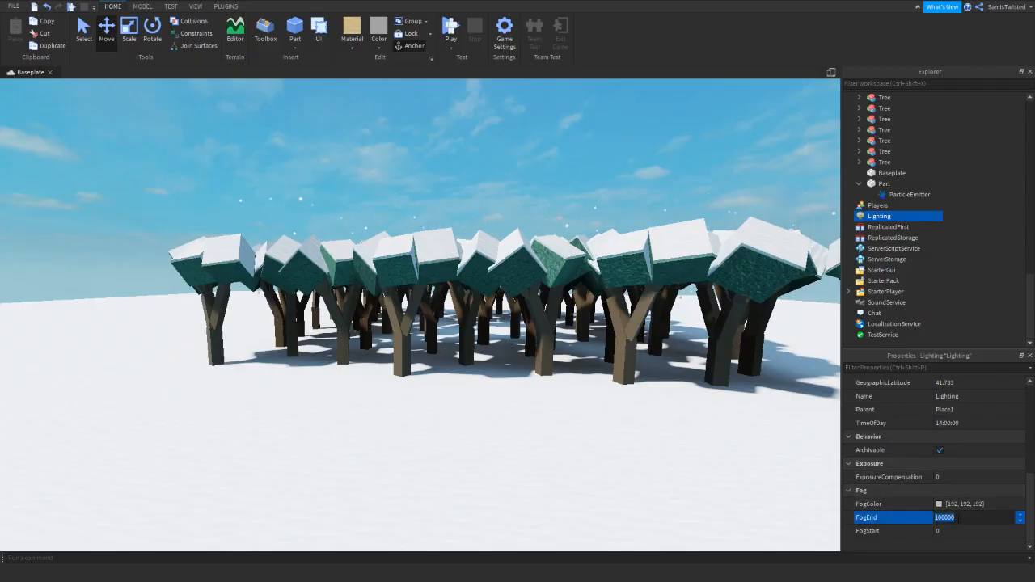
{"action": "type", "text": "550"}
{"action": "key", "text": "Return"}
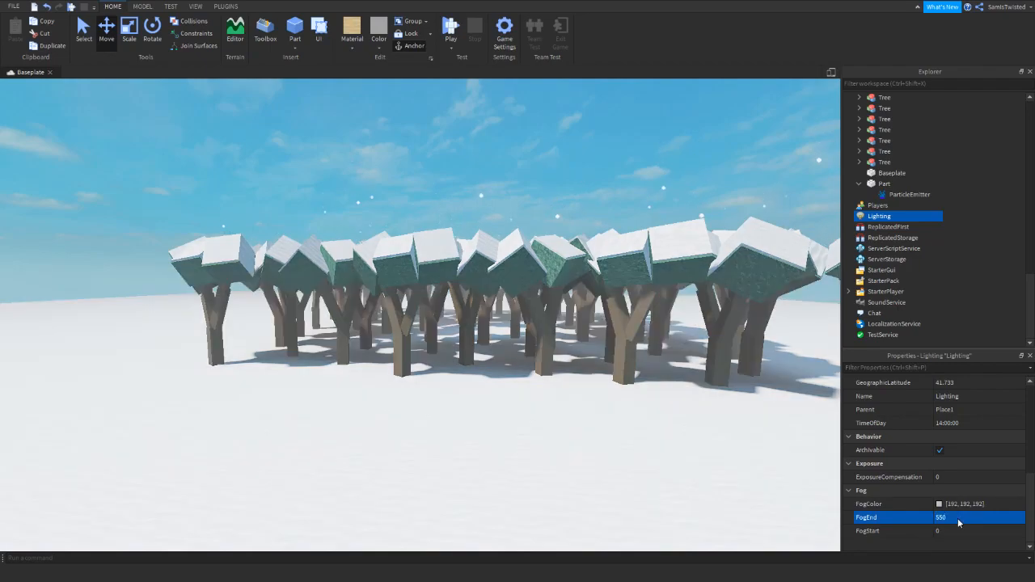
{"action": "scroll", "coordinate": [651, 351], "scroll_direction": "up", "scroll_amount": 6}
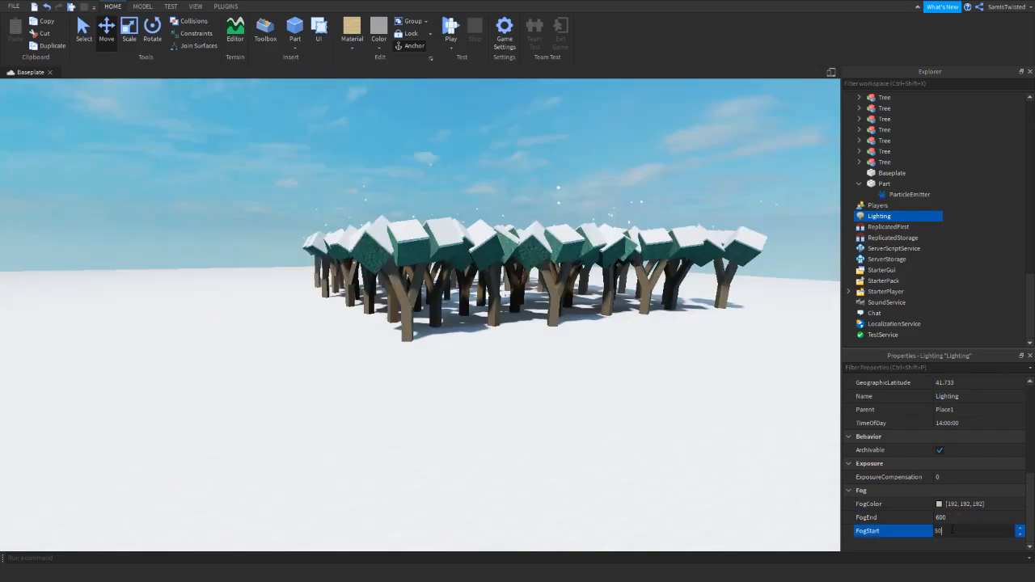
{"action": "type", "text": "50"}
{"action": "key", "text": "Return"}
{"action": "scroll", "coordinate": [587, 377], "scroll_direction": "up", "scroll_amount": 5}
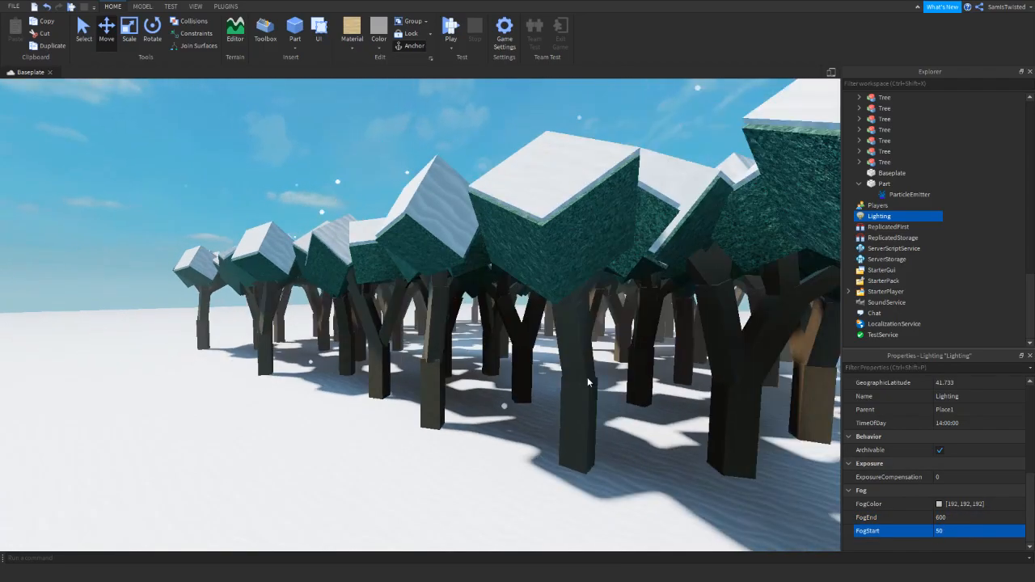
Insert a SunRays effect into the Lighting service.
{"action": "scroll", "coordinate": [588, 382], "scroll_direction": "down", "scroll_amount": 10}
{"action": "scroll", "coordinate": [591, 383], "scroll_direction": "up", "scroll_amount": 10}
{"action": "right_click_drag", "start_coordinate": [591, 383], "coordinate": [582, 377]}
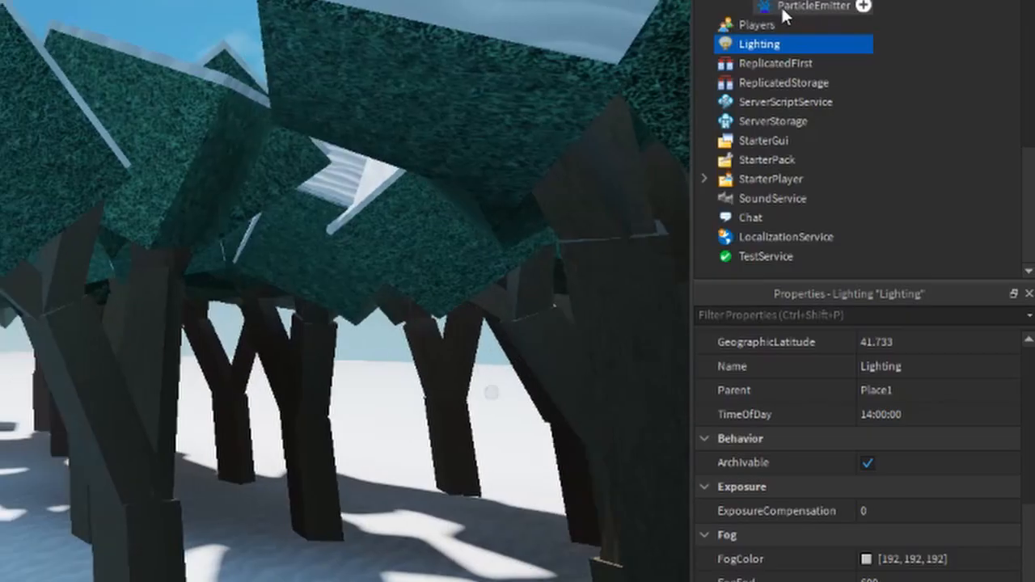
{"action": "right_click", "coordinate": [739, 46]}
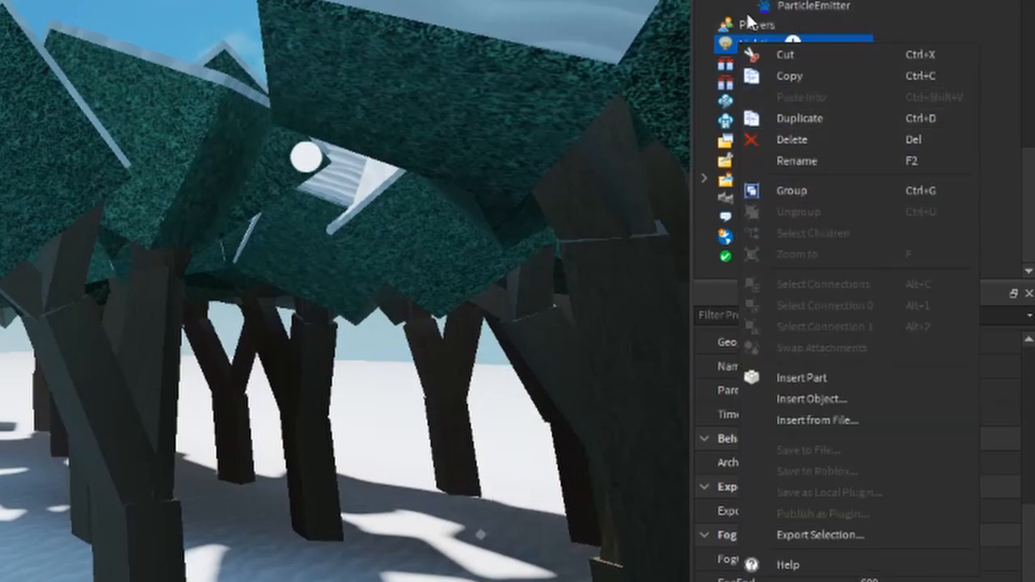
{"action": "left_click", "coordinate": [807, 396]}
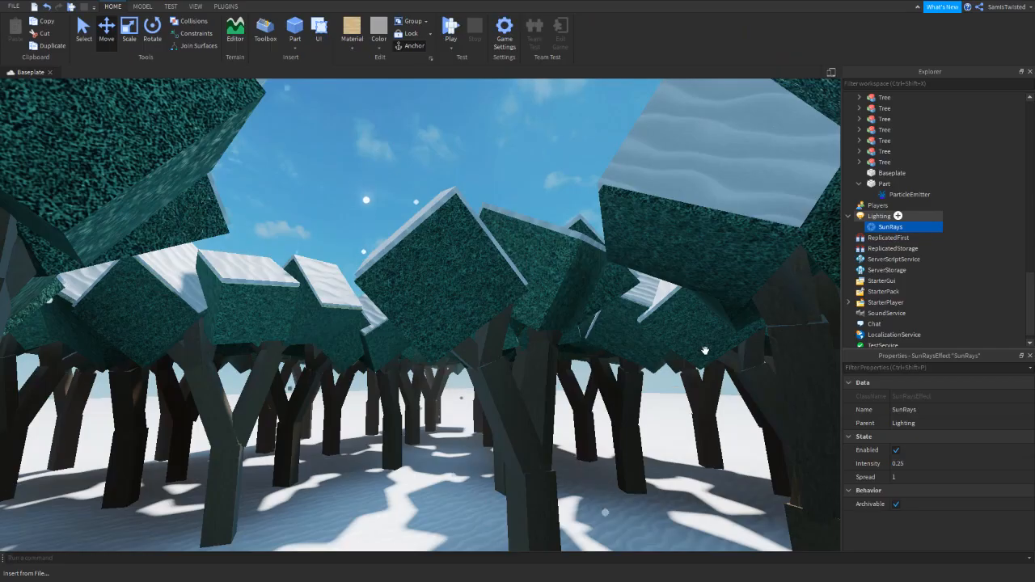
Start a playtest of the forest and raise the graphics quality in the in-game settings.
{"action": "right_click_drag", "start_coordinate": [121, 218], "coordinate": [123, 284]}
{"action": "right_click_drag", "start_coordinate": [524, 350], "coordinate": [355, 220]}
{"action": "key", "text": "w"}
{"action": "right_click_drag", "start_coordinate": [446, 193], "coordinate": [447, 199]}
{"action": "key", "text": "w"}
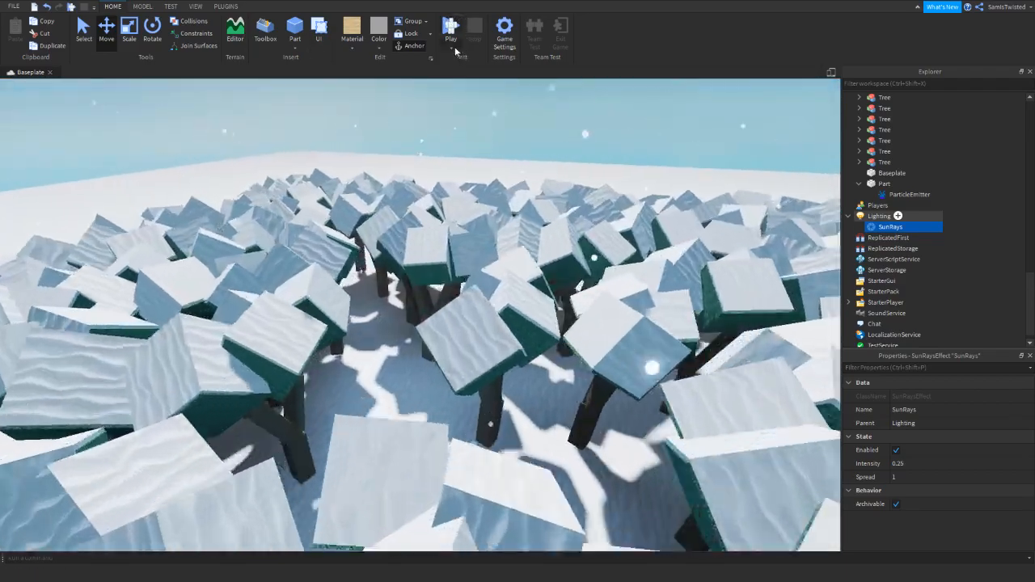
{"action": "left_click", "coordinate": [453, 47]}
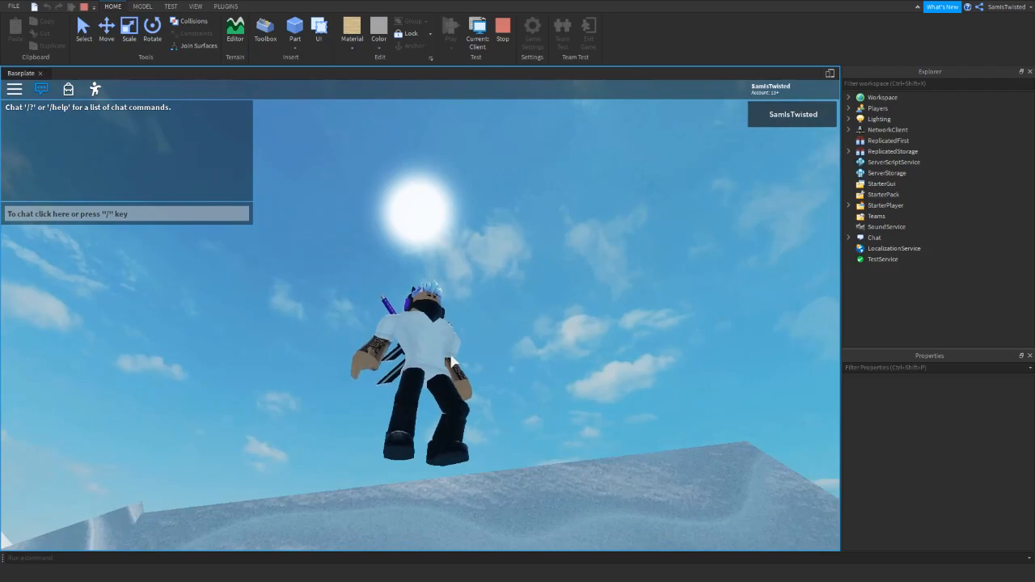
{"action": "left_click", "coordinate": [14, 89]}
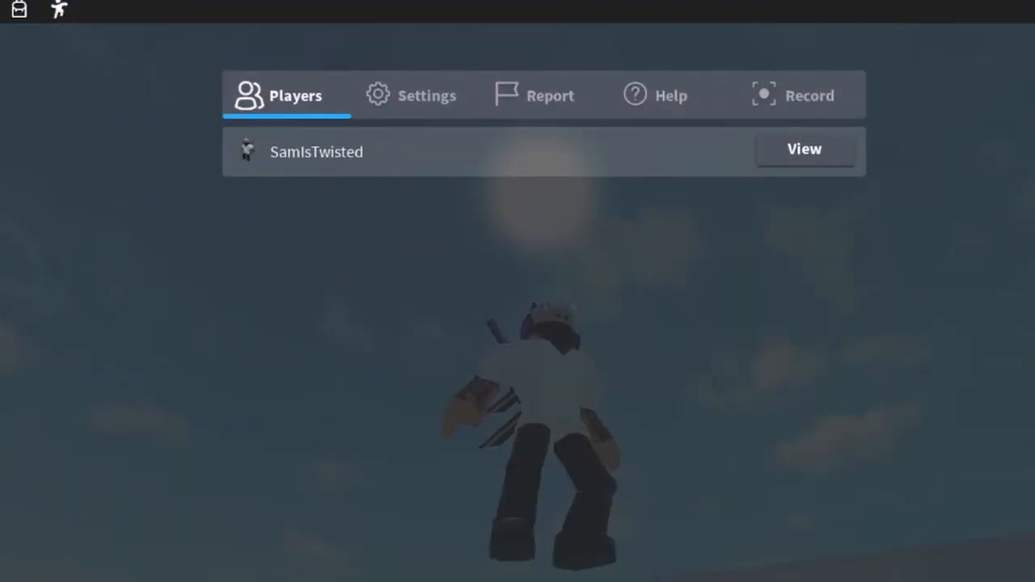
{"action": "left_click", "coordinate": [441, 103]}
{"action": "left_click", "coordinate": [804, 432]}
{"action": "scroll", "coordinate": [804, 432], "scroll_direction": "down", "scroll_amount": 1}
{"action": "key", "text": "Escape"}
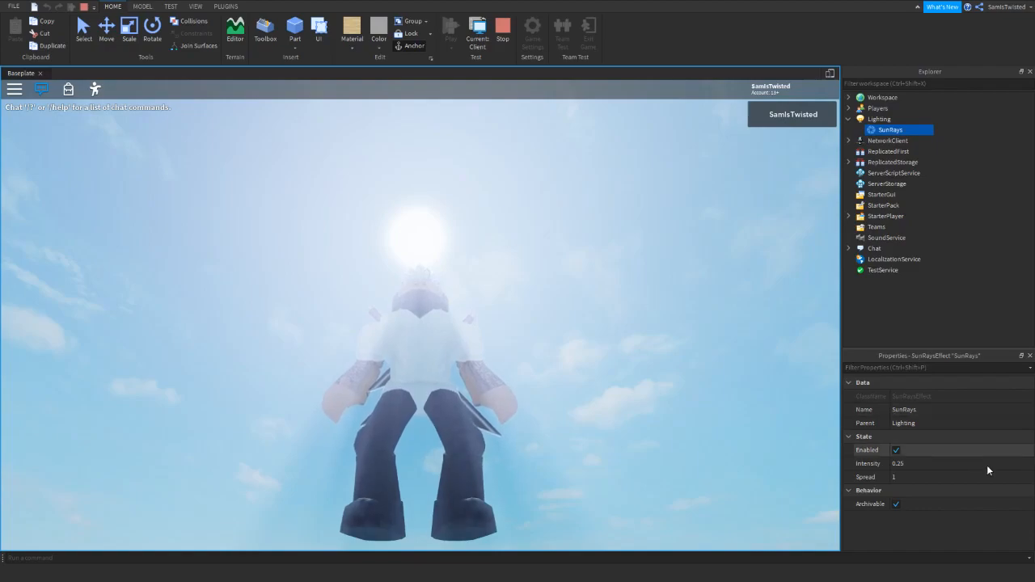
Try a SunRays Intensity of 0.375 and a Spread of 0.188 while the playtest runs.
{"action": "left_click", "coordinate": [960, 463]}
{"action": "left_click_drag", "start_coordinate": [956, 465], "coordinate": [928, 471]}
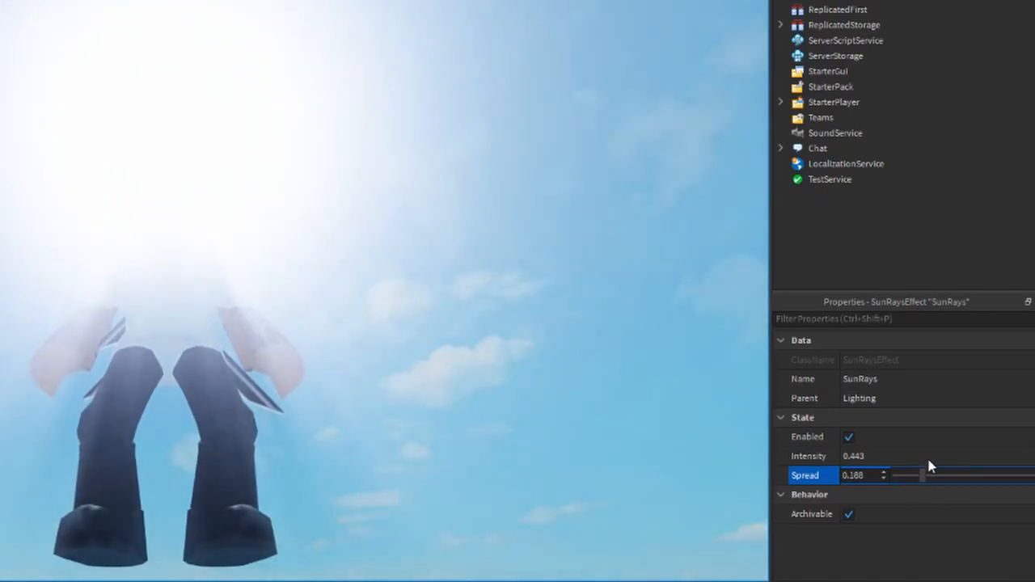
{"action": "right_click_drag", "start_coordinate": [278, 275], "coordinate": [278, 281]}
Walk the character around and through the snowy forest to examine the sun rays, shadows and fog, and end the playtest.
{"action": "scroll", "coordinate": [279, 280], "scroll_direction": "down", "scroll_amount": 10}
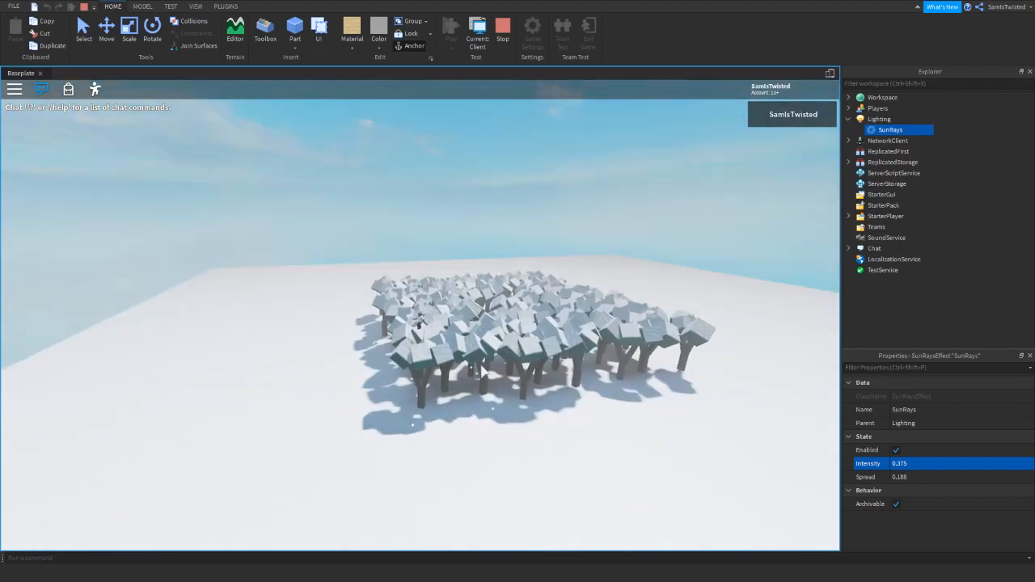
{"action": "scroll", "coordinate": [469, 381], "scroll_direction": "up", "scroll_amount": 6}
{"action": "right_click_drag", "start_coordinate": [469, 374], "coordinate": [469, 381]}
{"action": "key", "text": "a"}
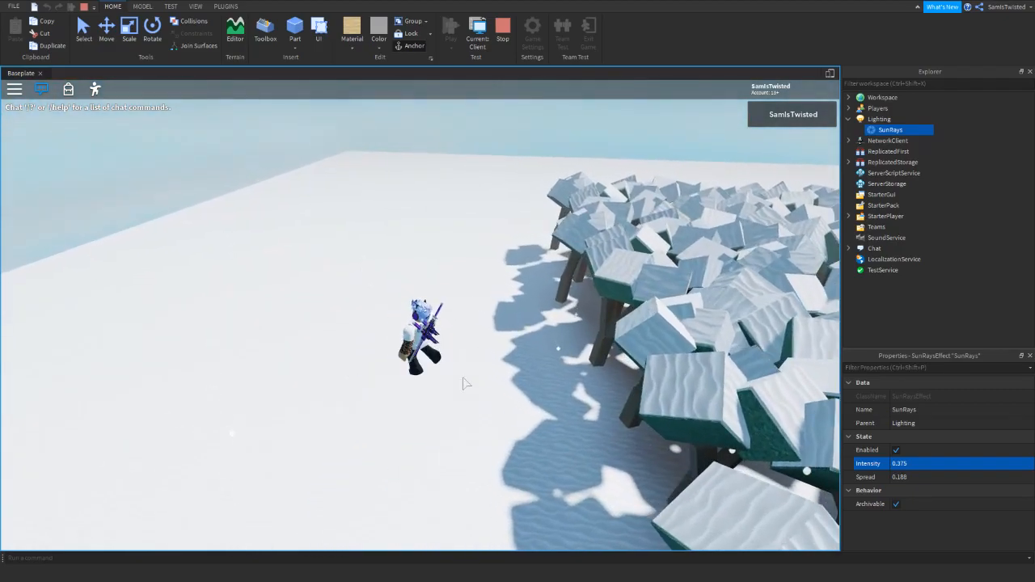
{"action": "key", "text": "s"}
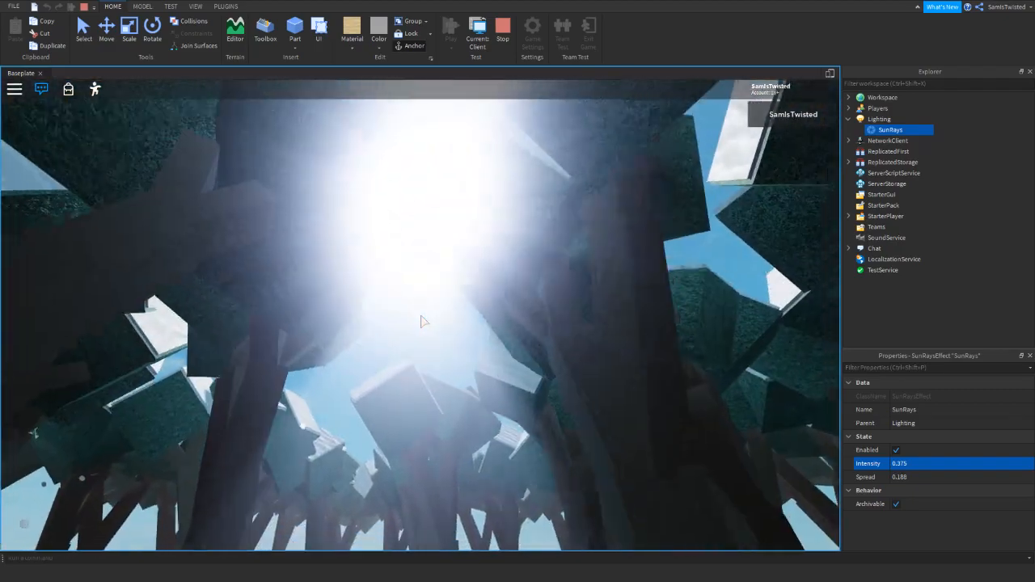
{"action": "key", "text": "w"}
{"action": "key", "text": "w"}
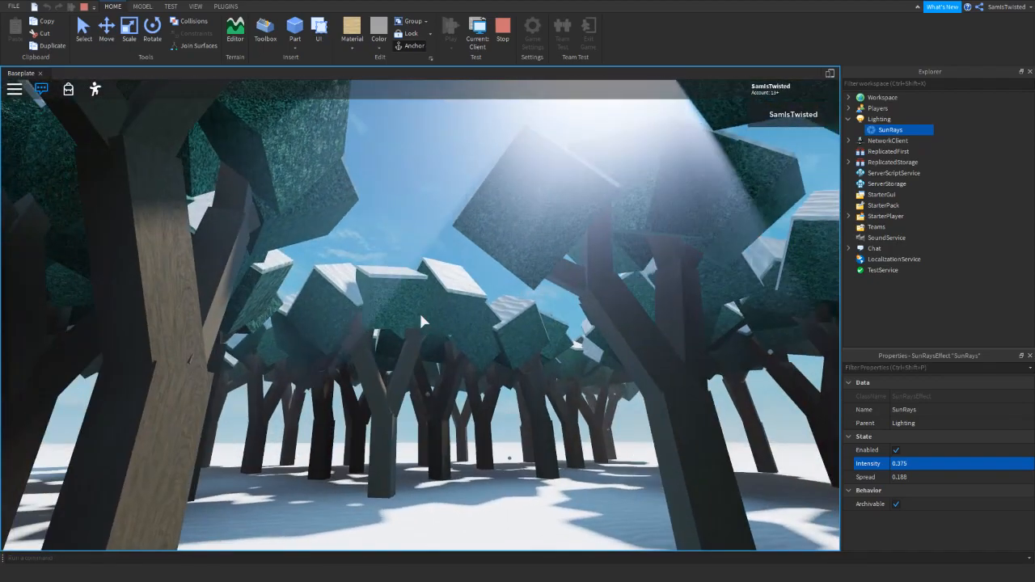
{"action": "key", "text": "w"}
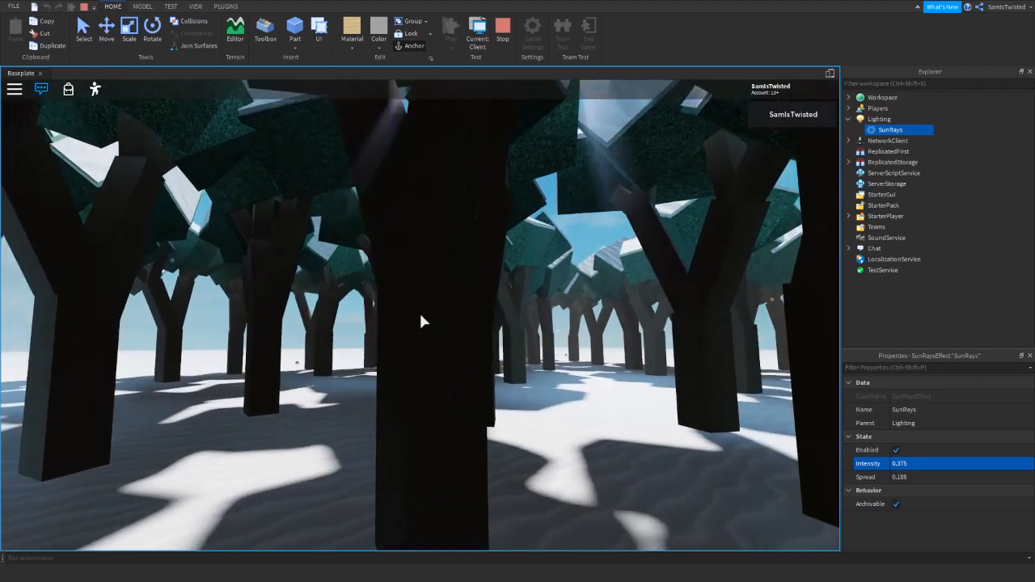
{"action": "key", "text": "w"}
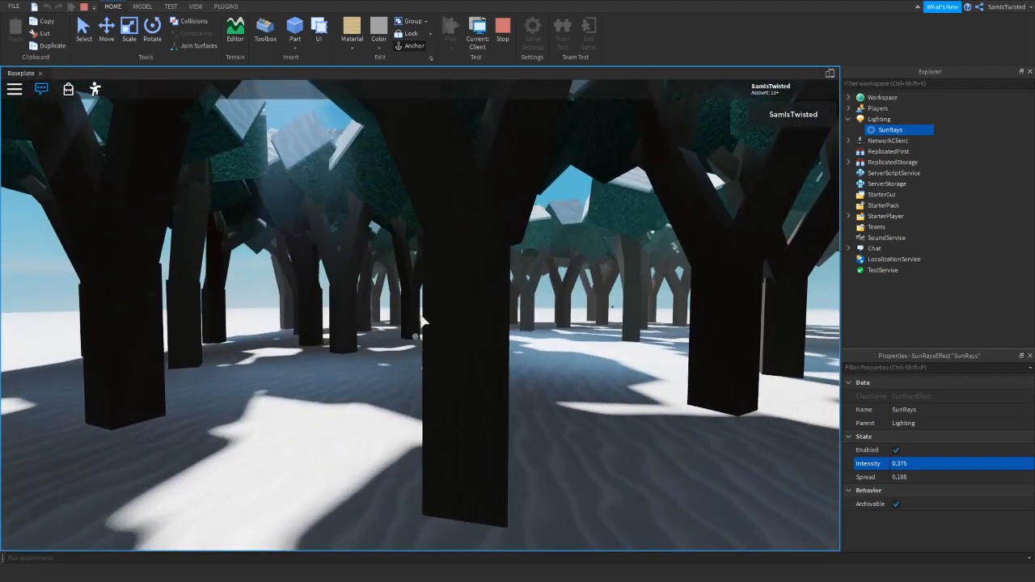
{"action": "key", "text": "w"}
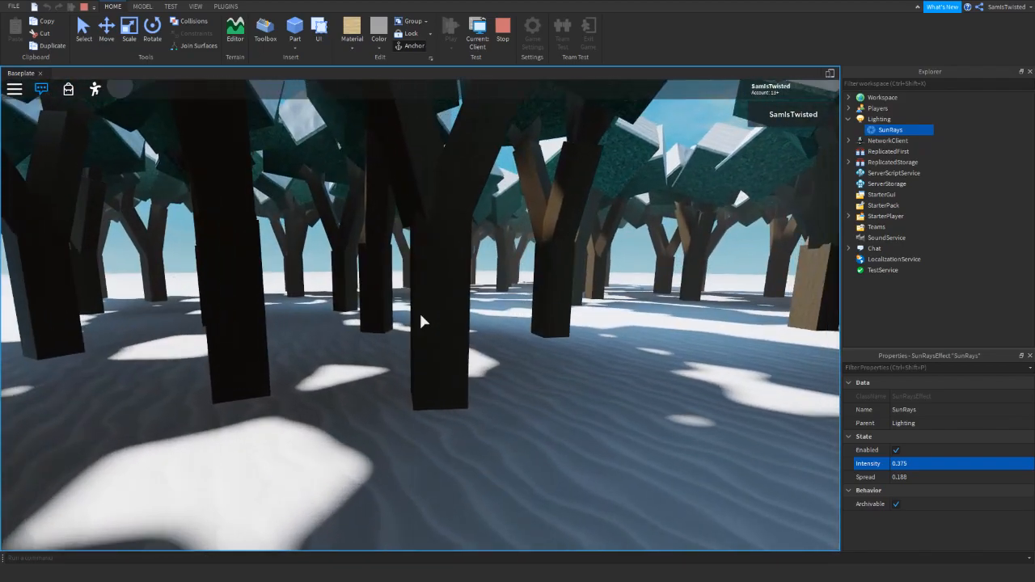
{"action": "key", "text": "w"}
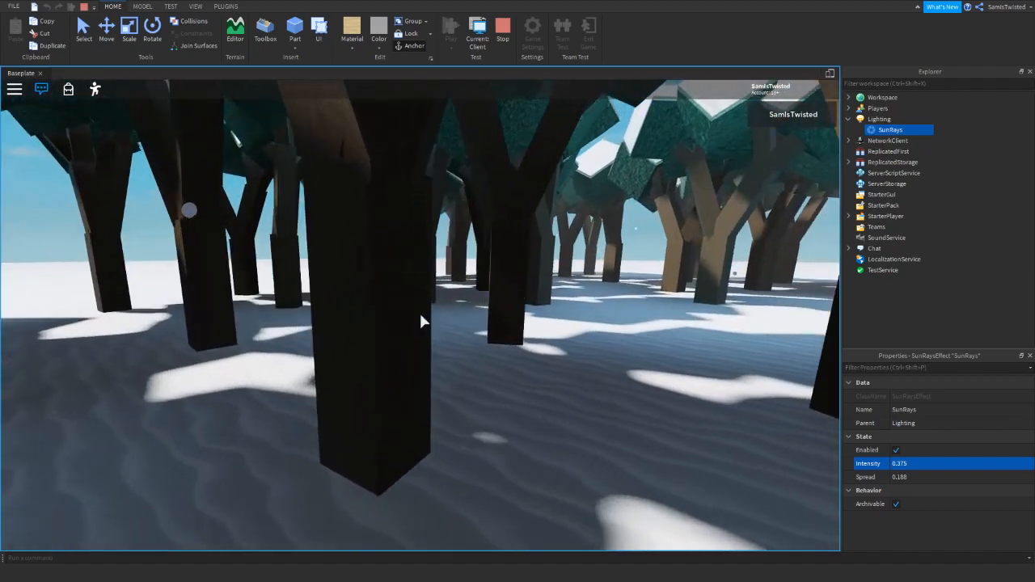
{"action": "key", "text": "w"}
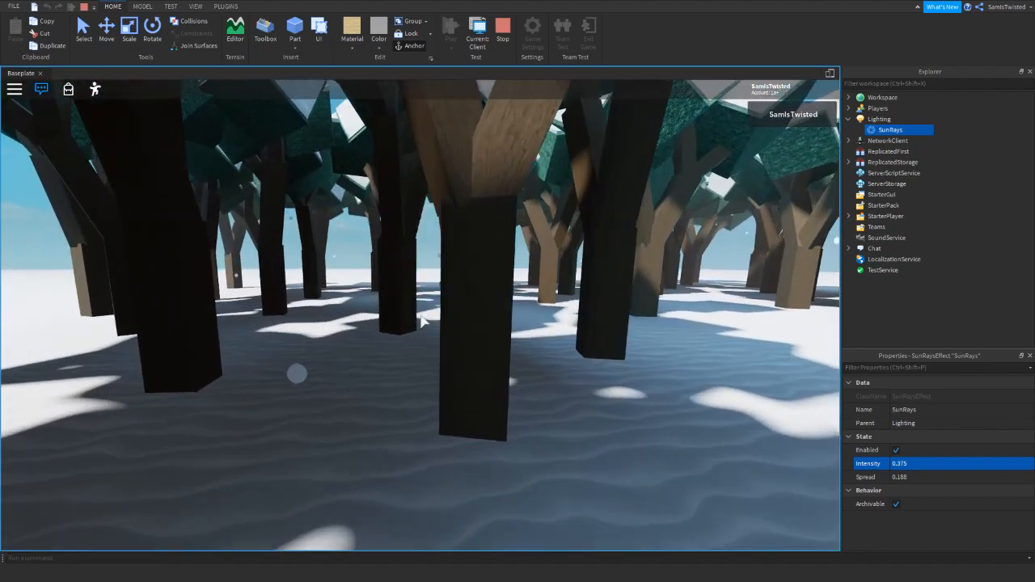
{"action": "key", "text": "w"}
{"action": "key", "text": "shift+F5"}
{"action": "key", "text": "w"}
{"action": "right_click_drag", "start_coordinate": [382, 308], "coordinate": [383, 306]}
{"action": "key", "text": "s"}
{"action": "key", "text": "a"}
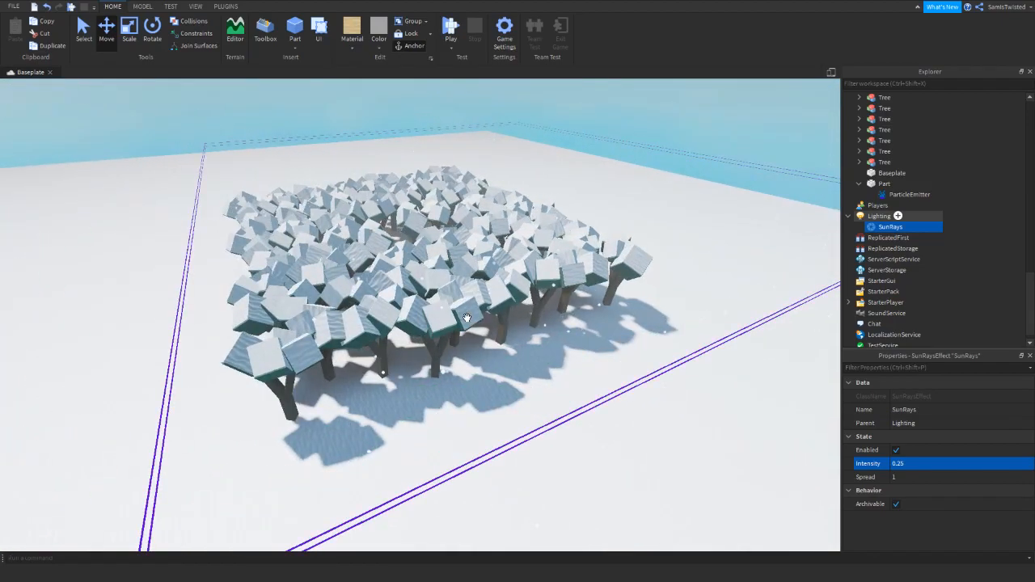